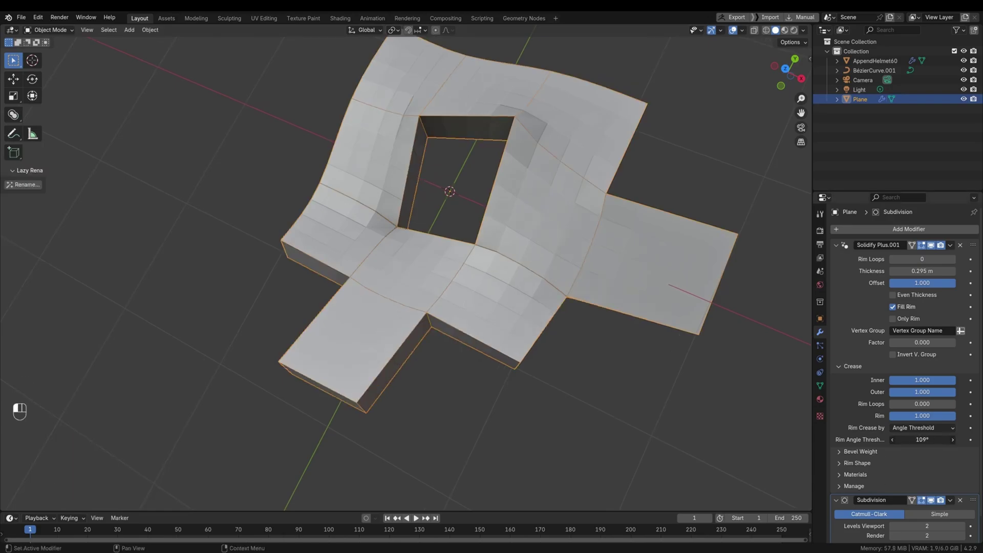
# Step: Extrude the cross-shaped plane's faces outward twice in Edit Mode
pyautogui.press('KP_Decimal')
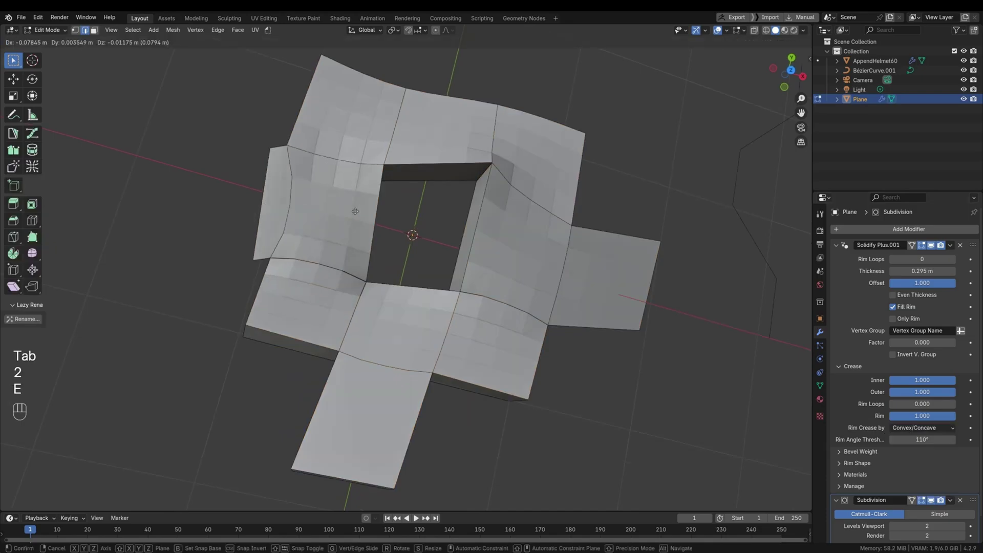
pyautogui.click(246, 202)
pyautogui.moveTo(246, 202); pyautogui.dragTo(395, 209, button='middle')
pyautogui.press('e')
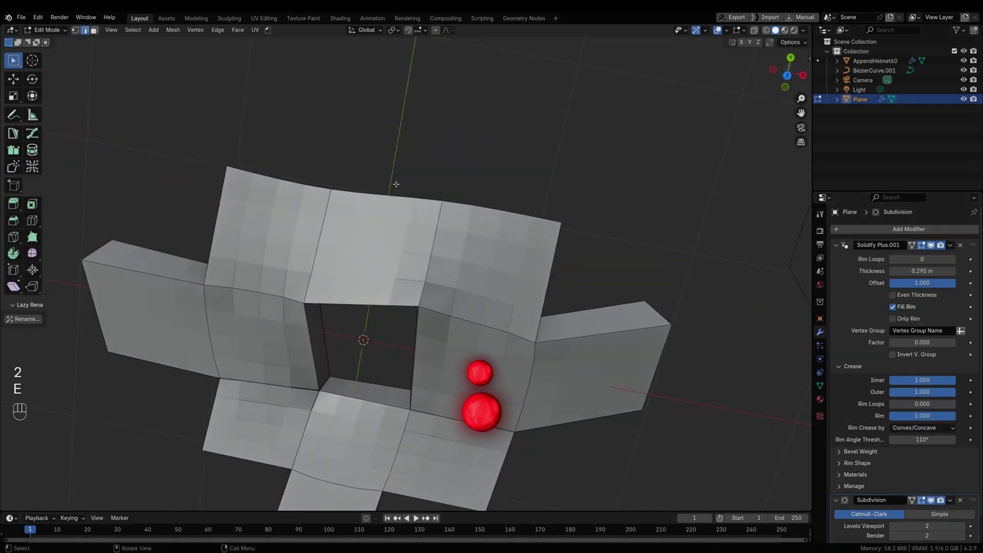
pyautogui.click(409, 230)
pyautogui.scroll(-4, 409, 229)
pyautogui.scroll(5, 409, 229)
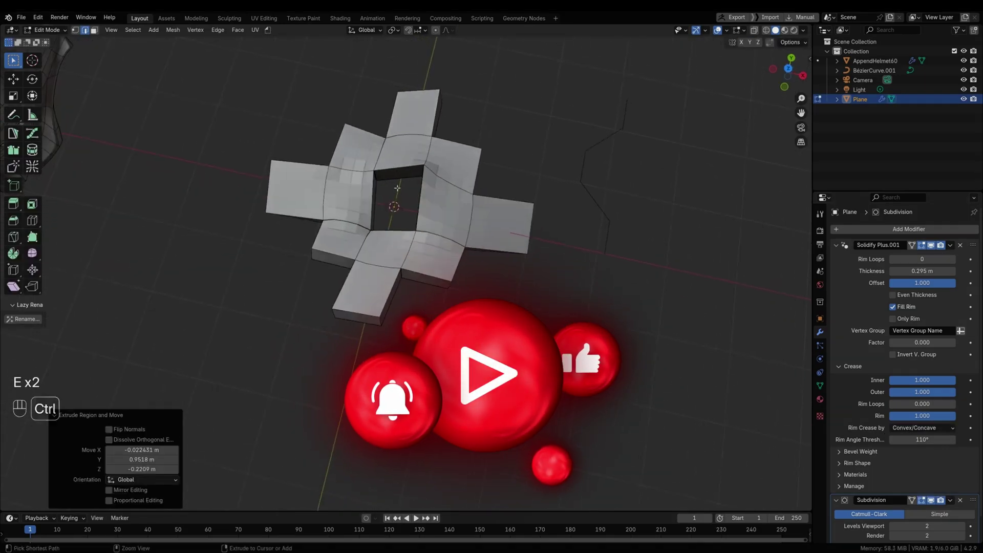
# Step: Back in Object Mode, set Solidify Plus Rim Crease by to Convex
pyautogui.press('Tab')
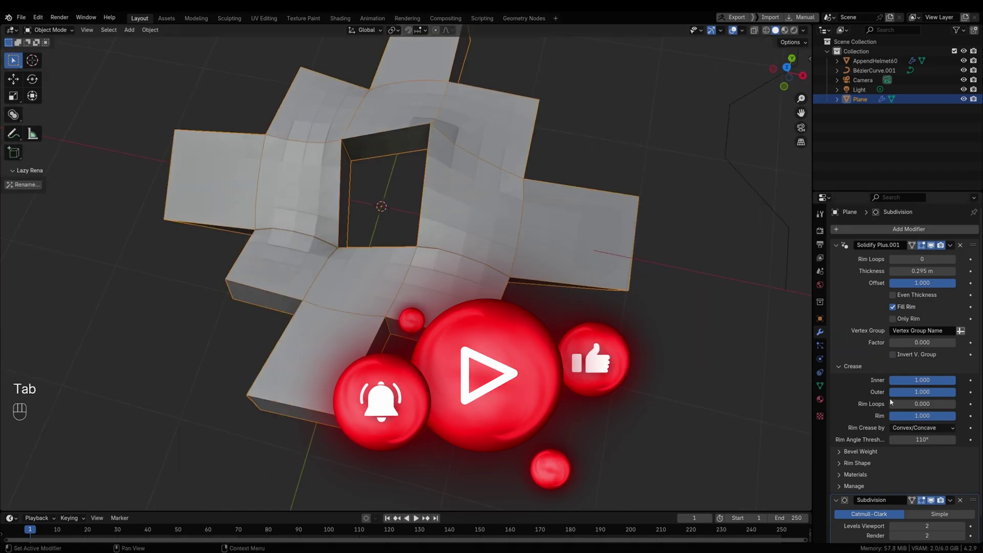
pyautogui.click(898, 459)
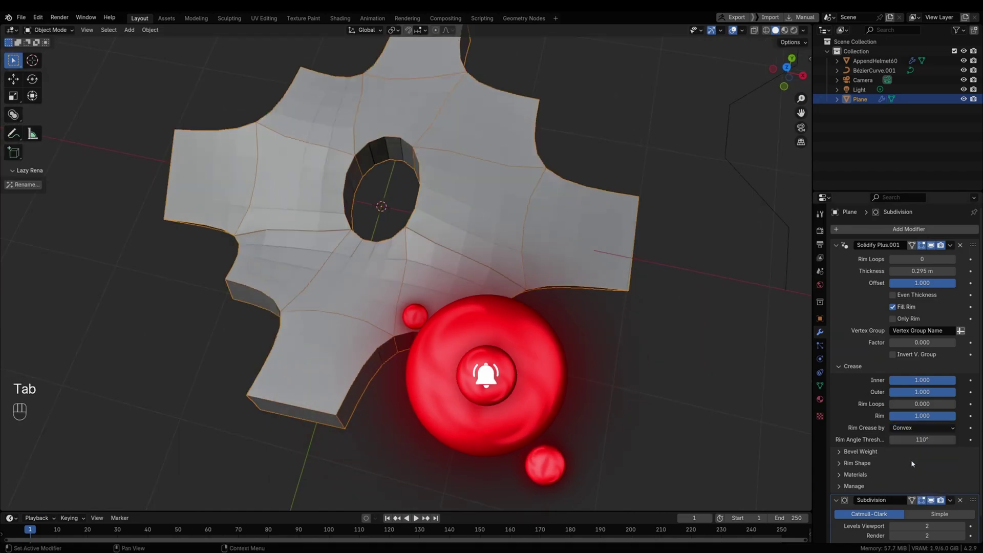
pyautogui.keyDown('shift'); pyautogui.moveTo(491, 253); pyautogui.dragTo(490, 281, button='middle'); pyautogui.keyUp('shift')
pyautogui.scroll(-2, 491, 281)
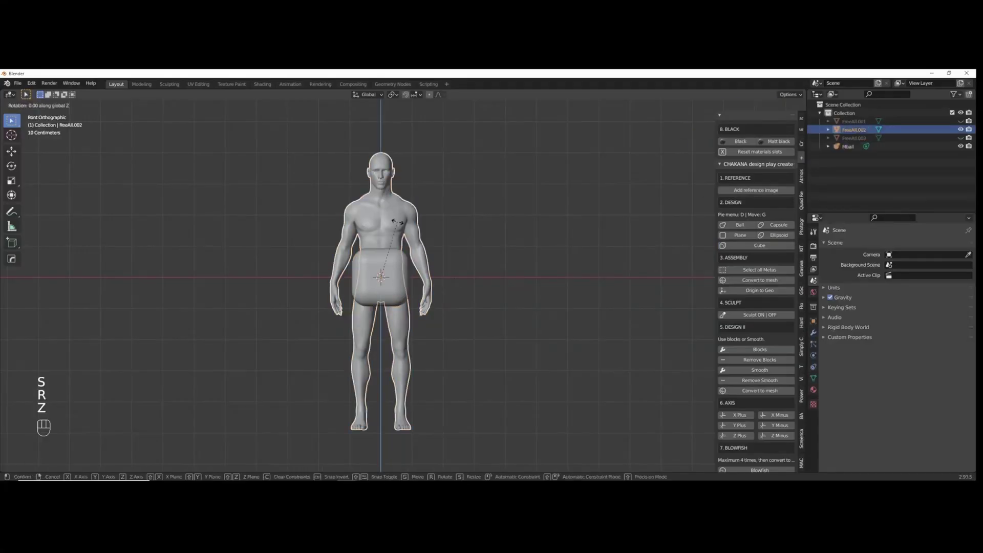
# Step: Turn the reference figure to side profile and place the belly metaball
pyautogui.press('KP_Subtract')
pyautogui.press('KP_9')
pyautogui.press('KP_0')
pyautogui.click(399, 223)
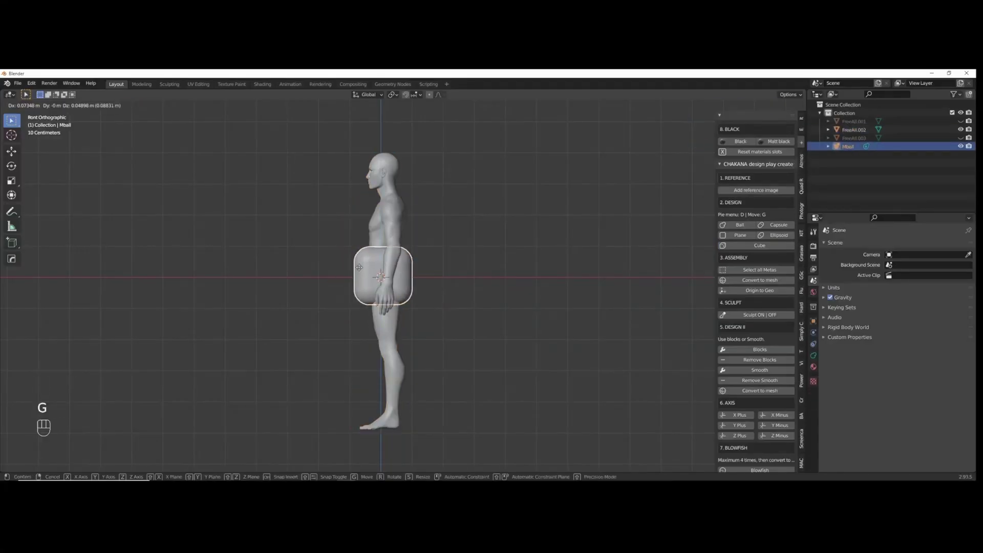
pyautogui.click(359, 268)
# Step: Duplicate metaballs into a raised head ball and a smaller knee ball
pyautogui.hotkey('shift', 'd')
pyautogui.click(501, 220)
pyautogui.scroll(2, 501, 220)
pyautogui.hotkey('shift', 'd')
pyautogui.press('g')
pyautogui.press('z')
pyautogui.click(567, 132)
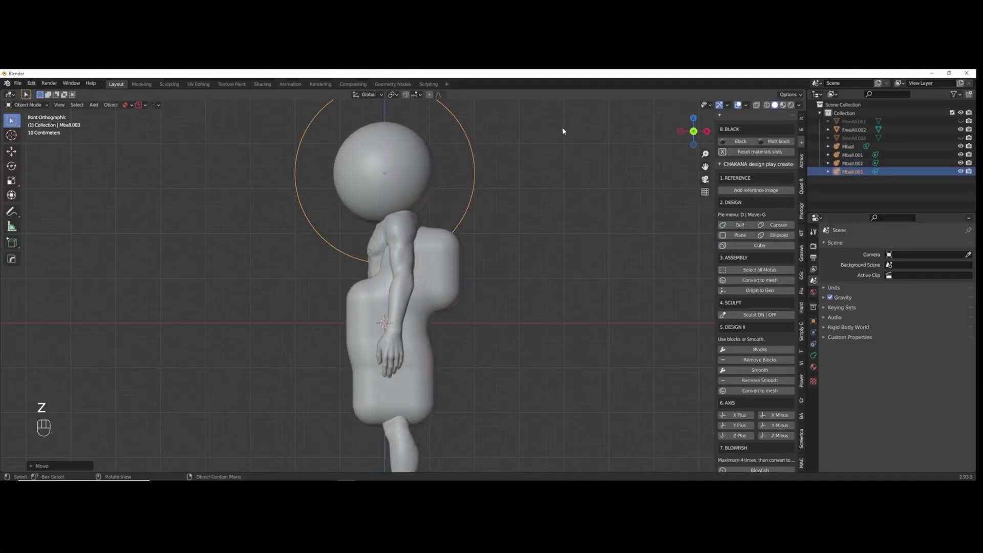
pyautogui.press('g')
pyautogui.press('x')
pyautogui.click(606, 121)
pyautogui.scroll(-2, 564, 164)
pyautogui.keyDown('shift'); pyautogui.moveTo(515, 285); pyautogui.dragTo(525, 208, button='middle'); pyautogui.keyUp('shift')
pyautogui.hotkey('shift', 'd')
pyautogui.press('s')
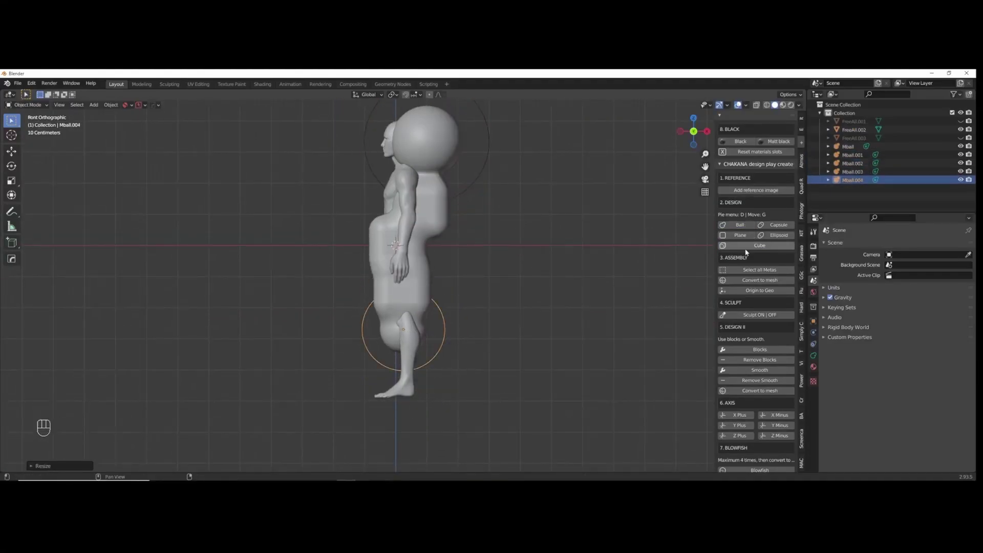
# Step: Add a cube metaball at chest height and scale it wider along X and Y
pyautogui.click(747, 250)
pyautogui.press('g')
pyautogui.press('z')
pyautogui.moveTo(435, 256)
pyautogui.mouseDown(button='middle')
pyautogui.moveTo(468, 254)
pyautogui.moveTo(450, 261)
pyautogui.mouseUp(button='middle')
pyautogui.click(468, 255)
pyautogui.press('s')
pyautogui.press('x')
pyautogui.click(450, 262)
pyautogui.press('s')
pyautogui.press('y')
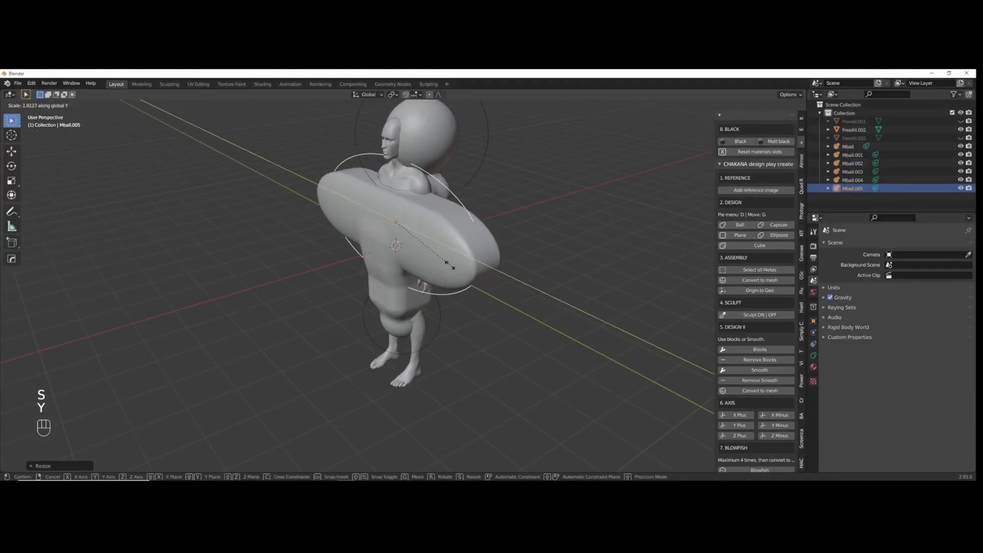
pyautogui.click(467, 249)
pyautogui.press('KP_1')
pyautogui.press('r')
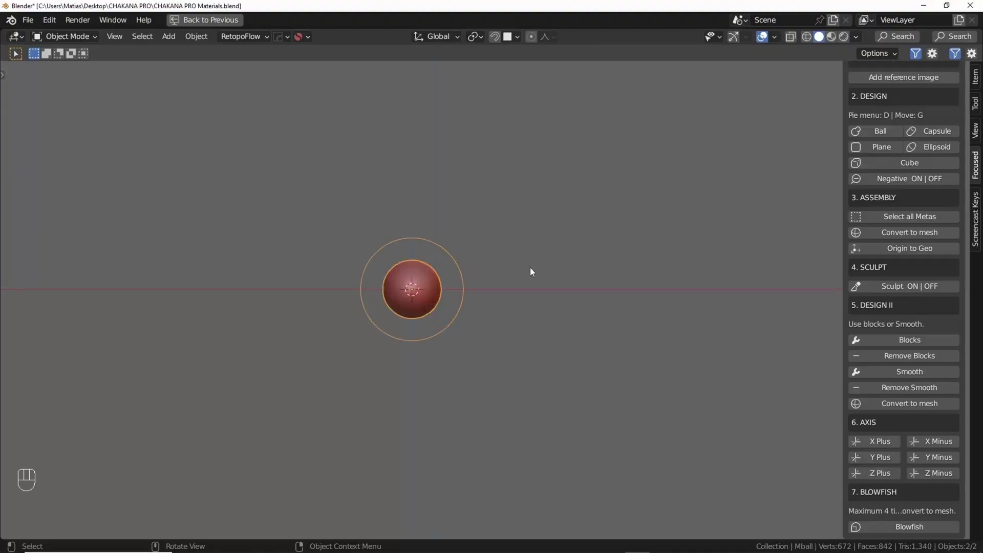
# Step: Duplicate the red ball metaballs and add a cube-shaped blob to the creature
pyautogui.hotkey('shift', 'd')
pyautogui.click(562, 277)
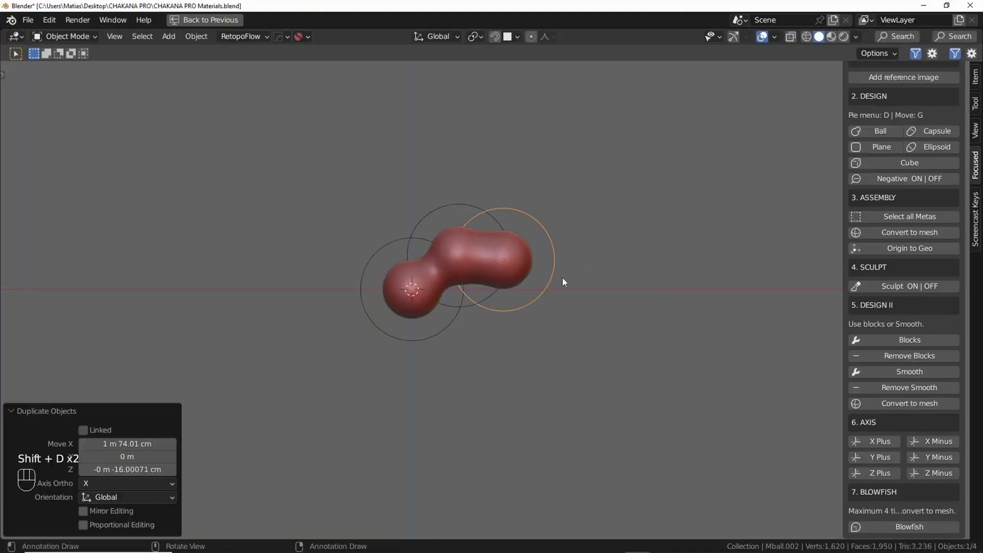
pyautogui.press('g')
pyautogui.click(470, 342)
pyautogui.hotkey('shift', 'd')
pyautogui.click(561, 219)
pyautogui.click(909, 163)
pyautogui.click(929, 131)
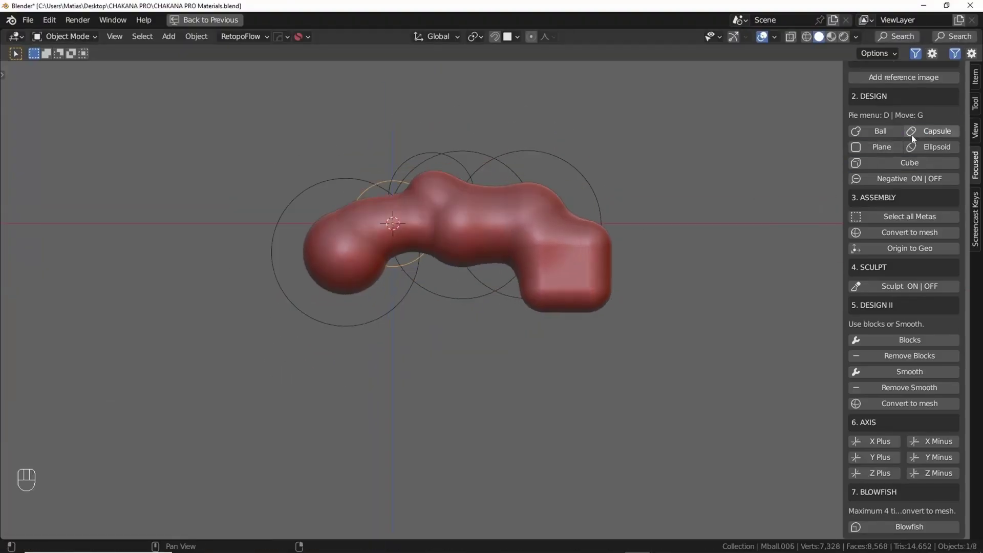
pyautogui.click(485, 331)
pyautogui.press('KP_1')
# Step: Duplicate a blob, flatten it along X into a wing, and mirror a second wing
pyautogui.hotkey('shift', 'd')
pyautogui.moveTo(428, 243); pyautogui.dragTo(536, 272, button='middle')
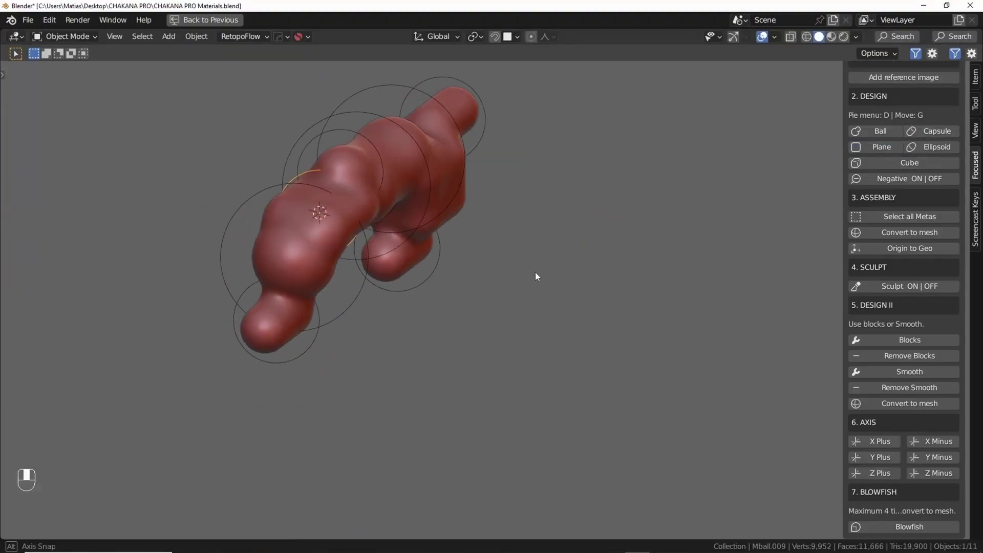
pyautogui.press('s')
pyautogui.press('x')
pyautogui.click(543, 307)
pyautogui.press('s')
pyautogui.click(431, 353)
pyautogui.press('KP_7')
pyautogui.hotkey('shift', 'd')
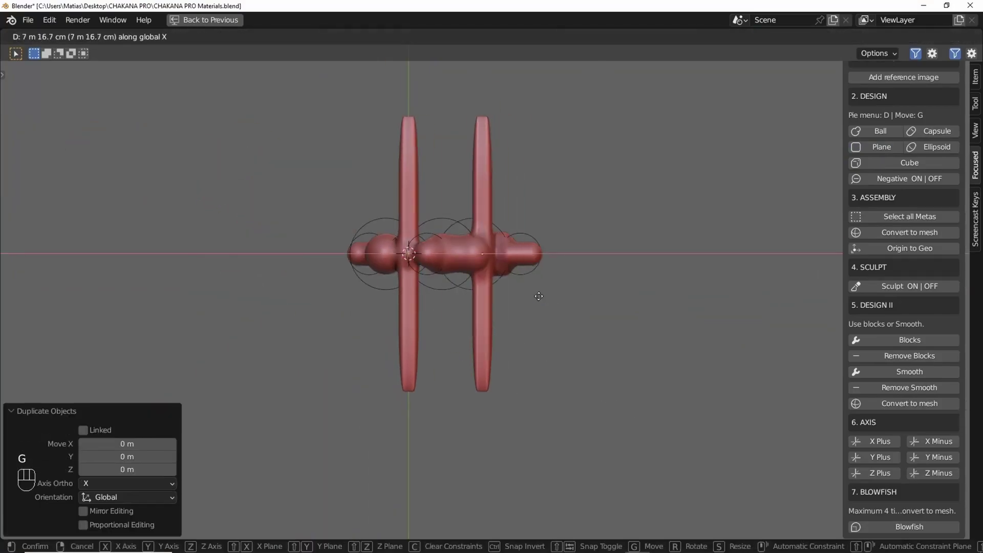
pyautogui.press('Return')
pyautogui.moveTo(431, 354); pyautogui.dragTo(517, 280, button='middle')
pyautogui.press('KP_1')
# Step: Add a scaled-up ball metaball, shift it right, and shrink another blob
pyautogui.click(881, 131)
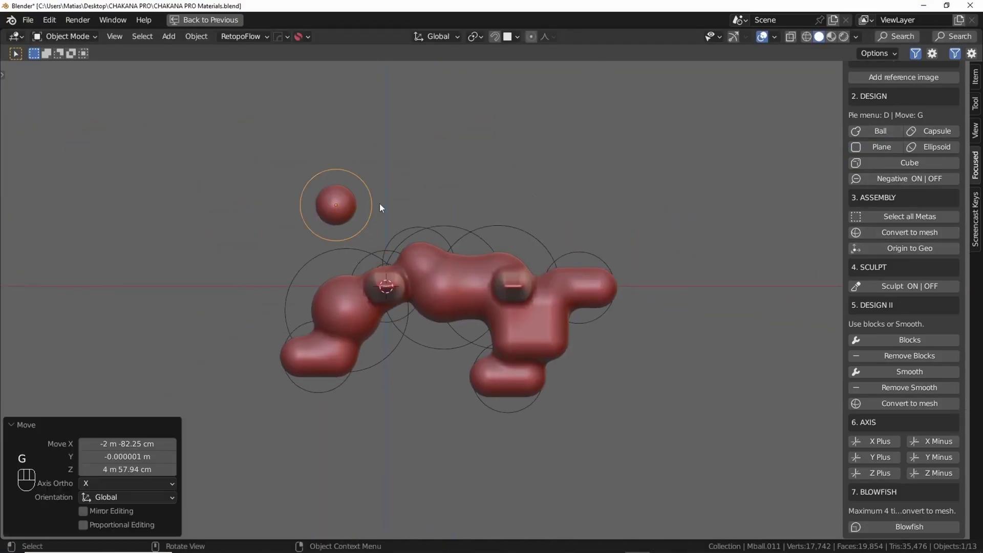
pyautogui.press('s')
pyautogui.press('g')
pyautogui.click(677, 377)
pyautogui.press('s')
pyautogui.press('Return')
pyautogui.press('Tab')
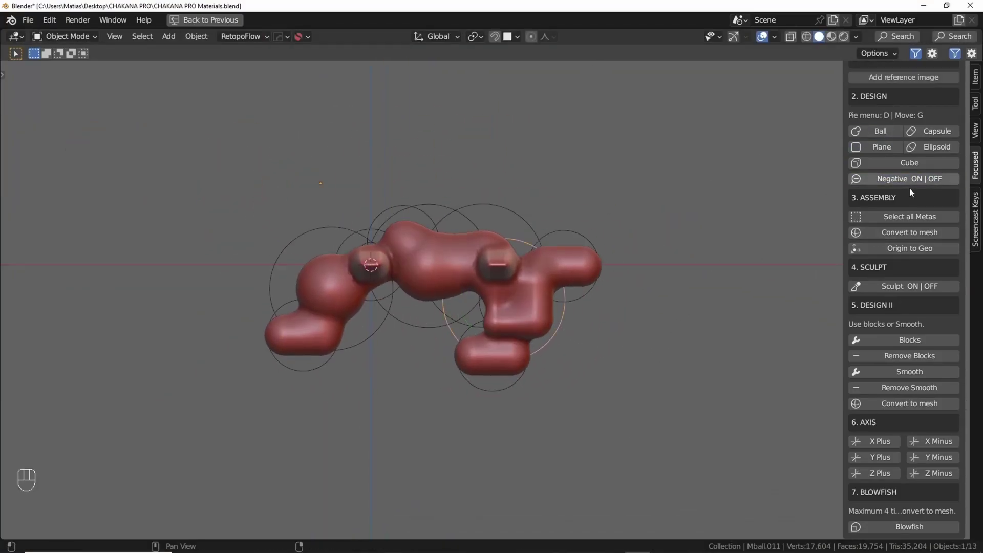
# Step: Convert the metaballs to a mesh, turn Sculpt ON, and apply Blocks voxelization
pyautogui.click(915, 233)
pyautogui.click(907, 287)
pyautogui.press('KP_7')
pyautogui.moveTo(461, 318); pyautogui.dragTo(512, 384, button='middle')
pyautogui.moveTo(563, 420); pyautogui.dragTo(575, 330, button='middle')
pyautogui.click(910, 340)
# Step: Inflate a smooth sphere in the creature's centre with Blowfish
pyautogui.click(911, 526)
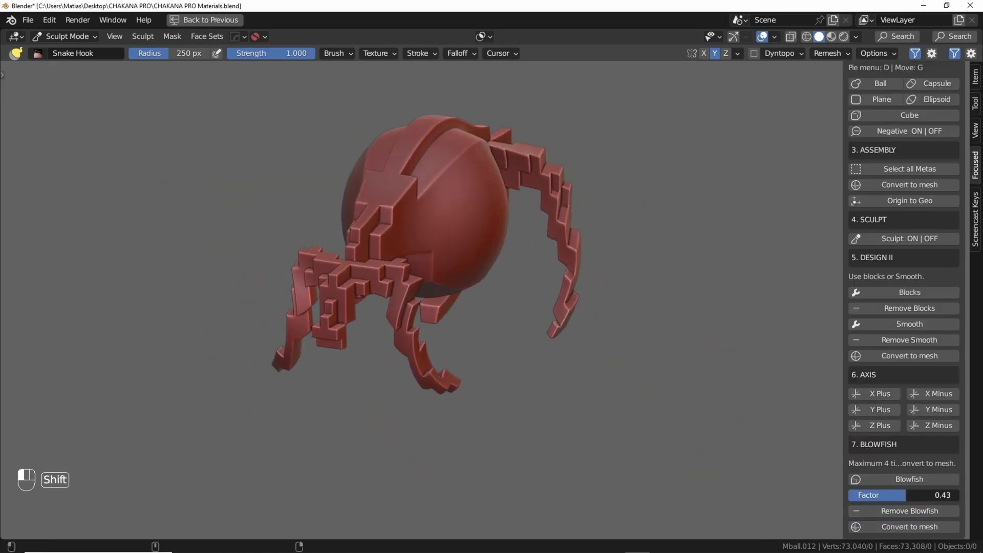
pyautogui.moveTo(513, 333); pyautogui.dragTo(526, 352, button='middle')
pyautogui.press('KP_1')
# Step: Pull out a hook tip with Snake Hook and restore the full layout with Ctrl+Space
pyautogui.moveTo(382, 327); pyautogui.dragTo(341, 369)
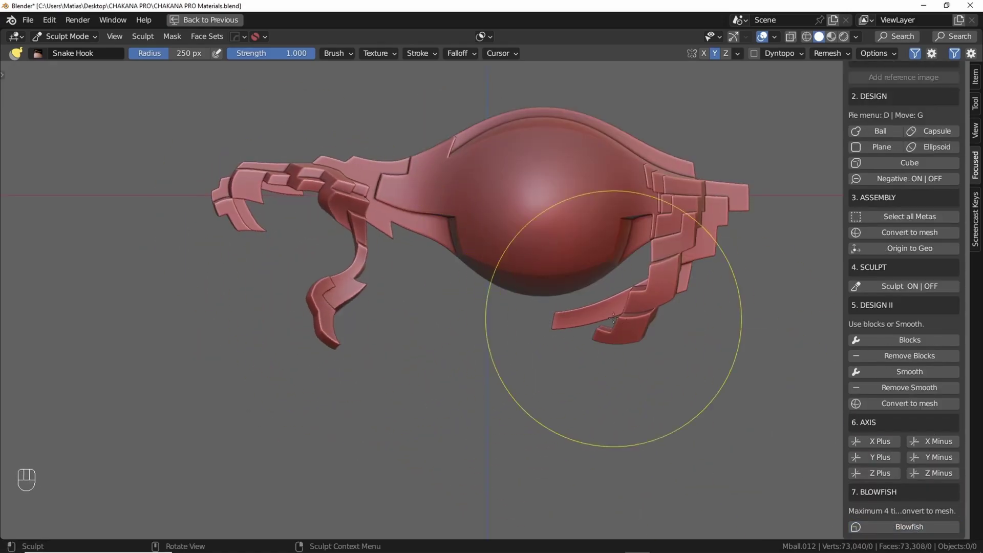
pyautogui.moveTo(659, 319); pyautogui.dragTo(724, 220, button='middle')
pyautogui.press('KP_7')
pyautogui.moveTo(484, 296); pyautogui.dragTo(788, 284, button='middle')
pyautogui.hotkey('ctrl', 'space')
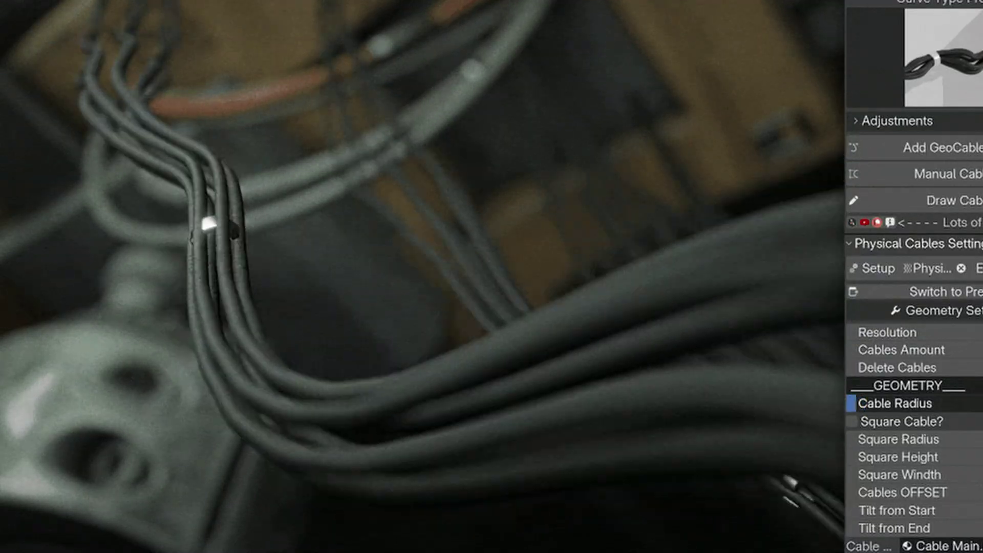
# Step: Scroll the cable panel through the Square Cable, Spiral Generator and Steel Instances settings
pyautogui.scroll(-5, 978, 449)
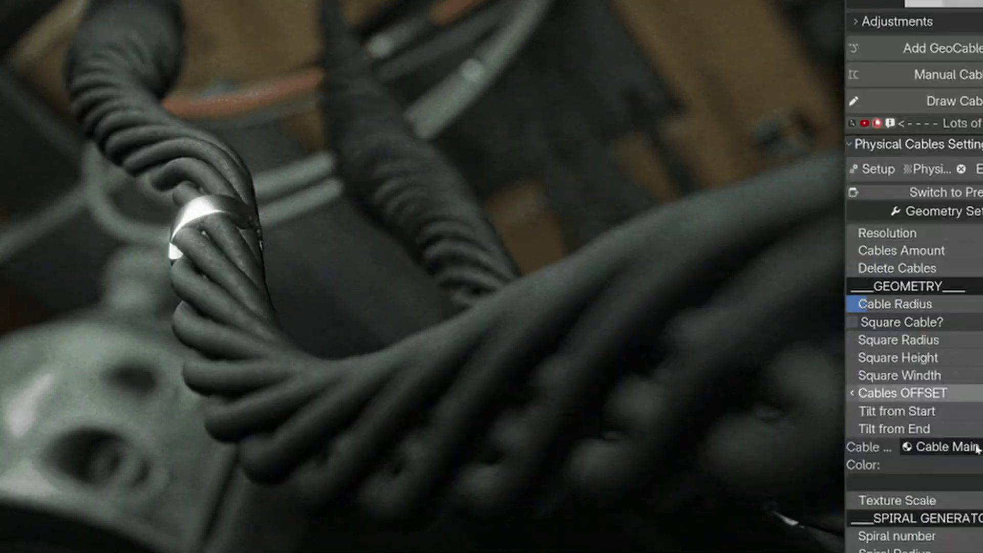
pyautogui.scroll(-3, 979, 449)
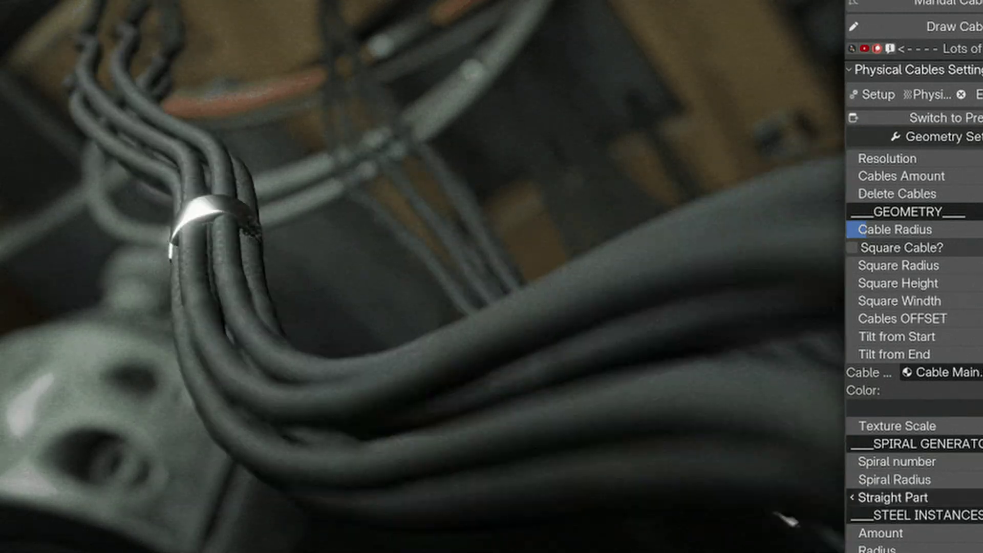
pyautogui.scroll(-4, 911, 358)
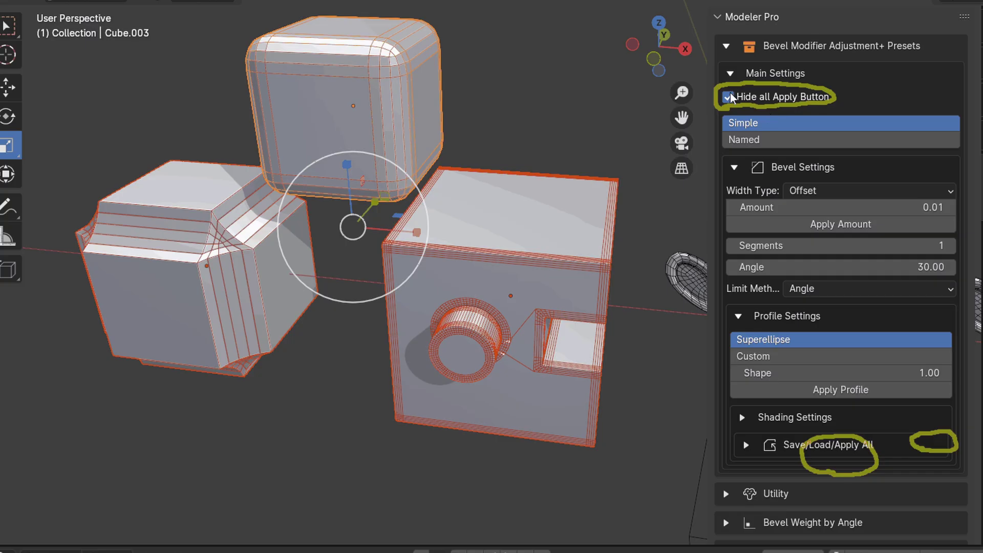
# Step: Untick Hide all Apply Button, set bevel Shape to 0.50, and apply the profile
pyautogui.click(729, 96)
pyautogui.moveTo(925, 440); pyautogui.dragTo(911, 439)
pyautogui.click(911, 439)
pyautogui.press('Return')
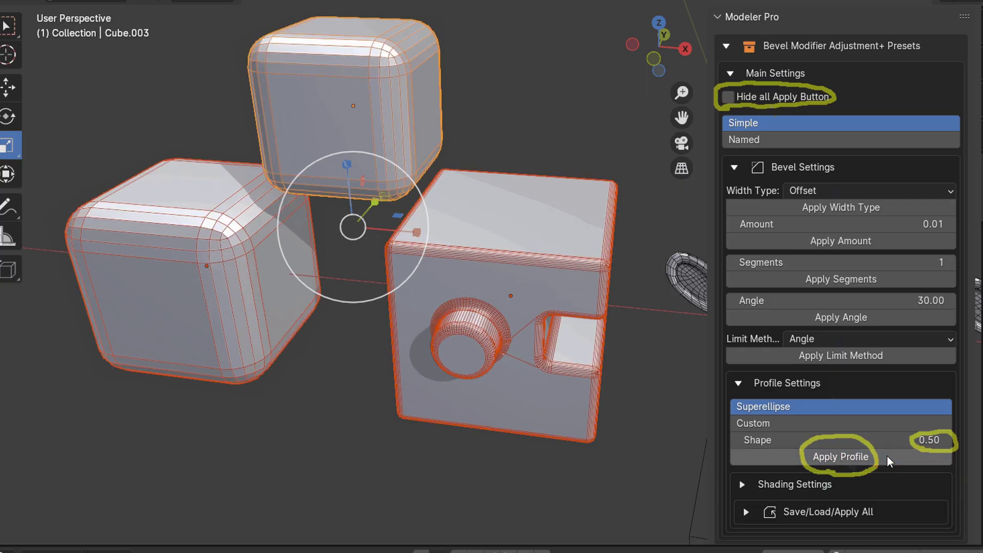
pyautogui.click(921, 273)
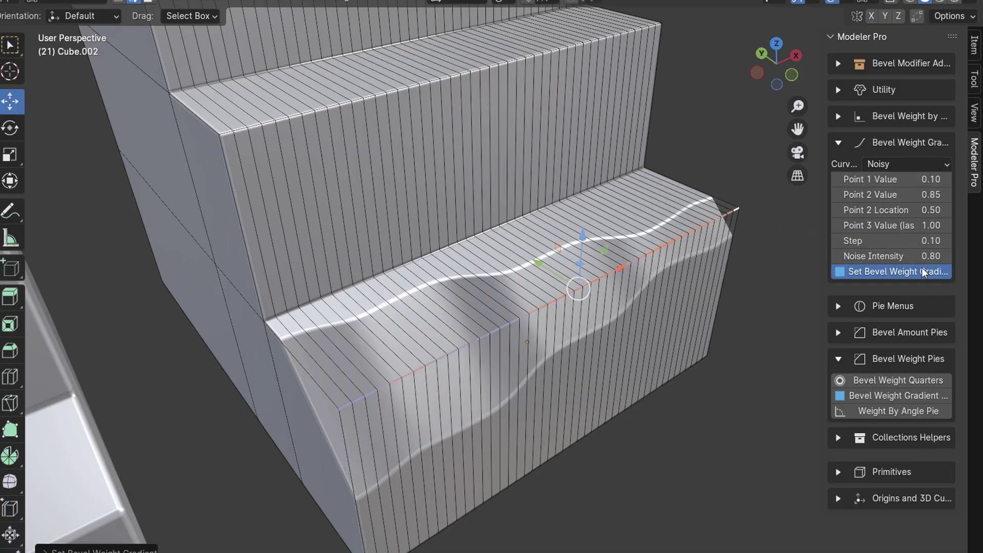
# Step: Change the Bevel Weight Gradient Curve from Noisy to Quadratic
pyautogui.scroll(-2, 666, 277)
pyautogui.click(906, 164)
pyautogui.click(887, 197)
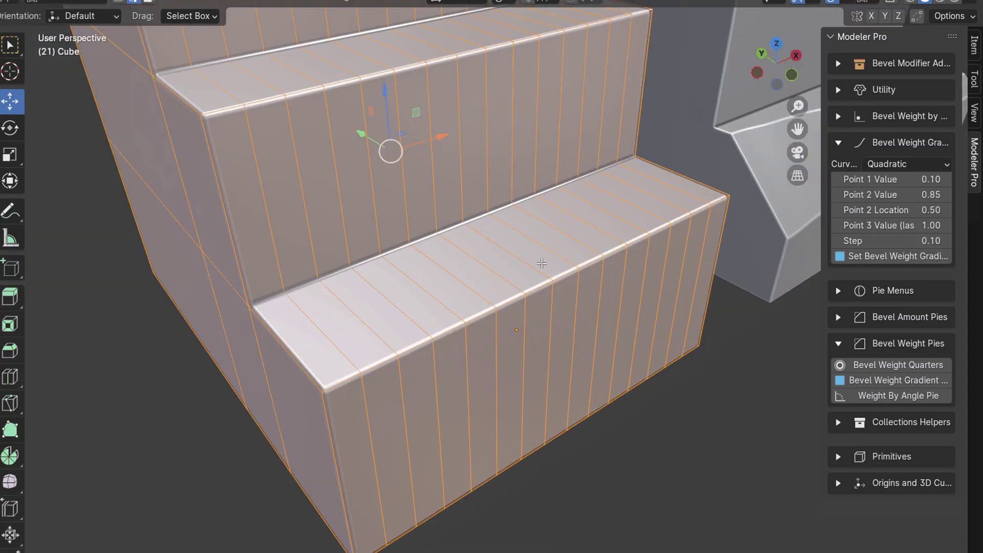
# Step: Show the Smart Collection pie, then add boolean cubes to the monkey heads from the Toggles pie
pyautogui.hotkey('shift', 'm')
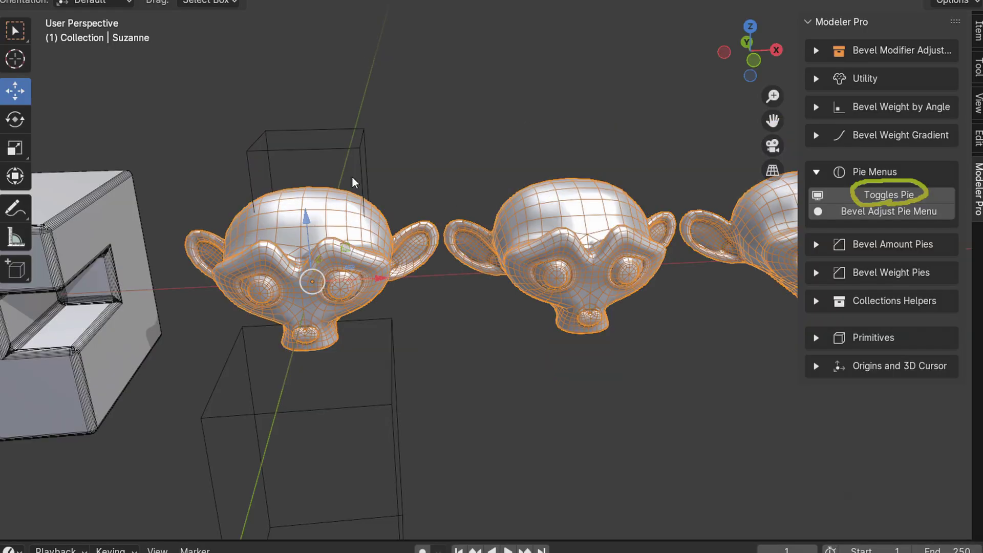
pyautogui.hotkey('alt', 't')
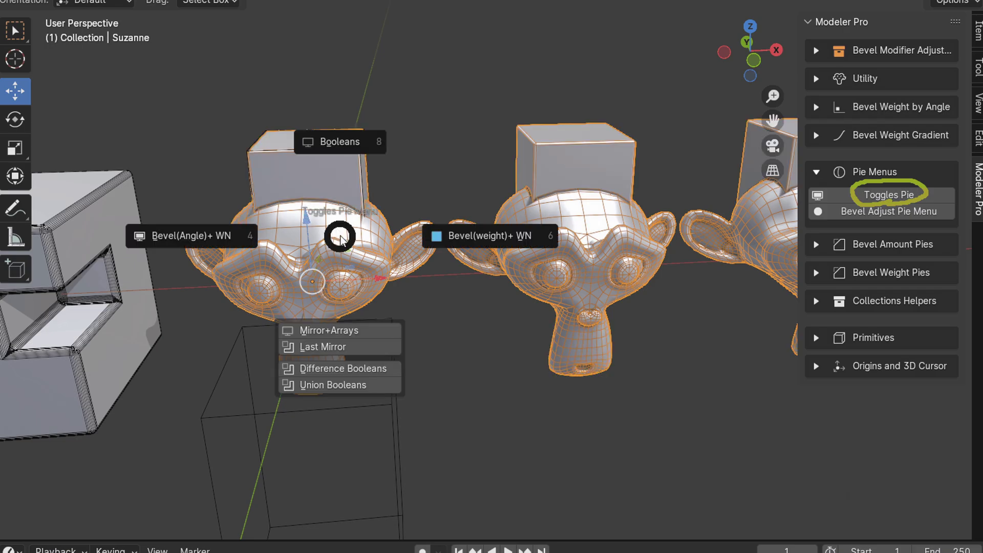
pyautogui.click(333, 228)
# Step: Toggle Suzanne's Mirror+Arrays off and back on and bring up the Bevel Adjust pie
pyautogui.hotkey('alt', 't')
pyautogui.click(325, 327)
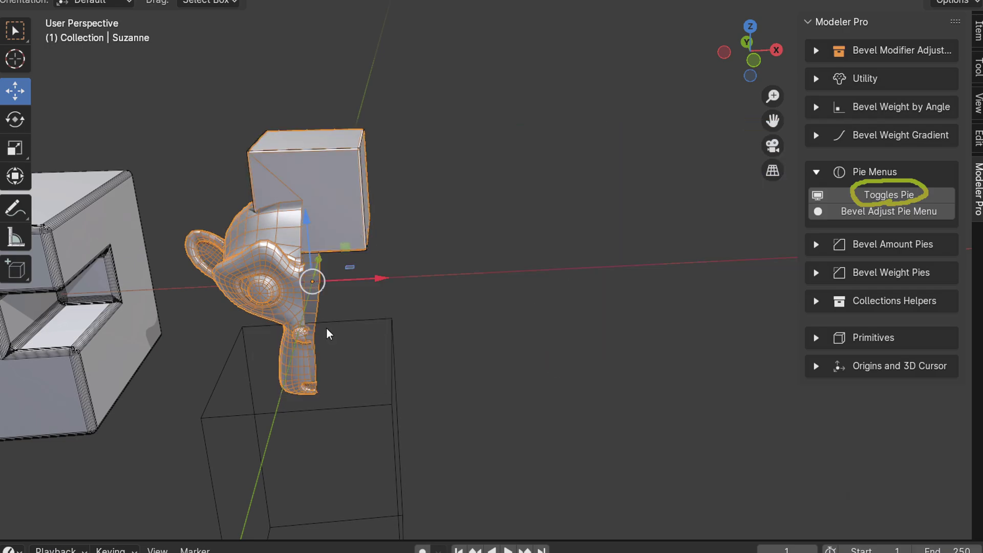
pyautogui.hotkey('alt', 't')
pyautogui.click(344, 428)
pyautogui.hotkey('alt', 't')
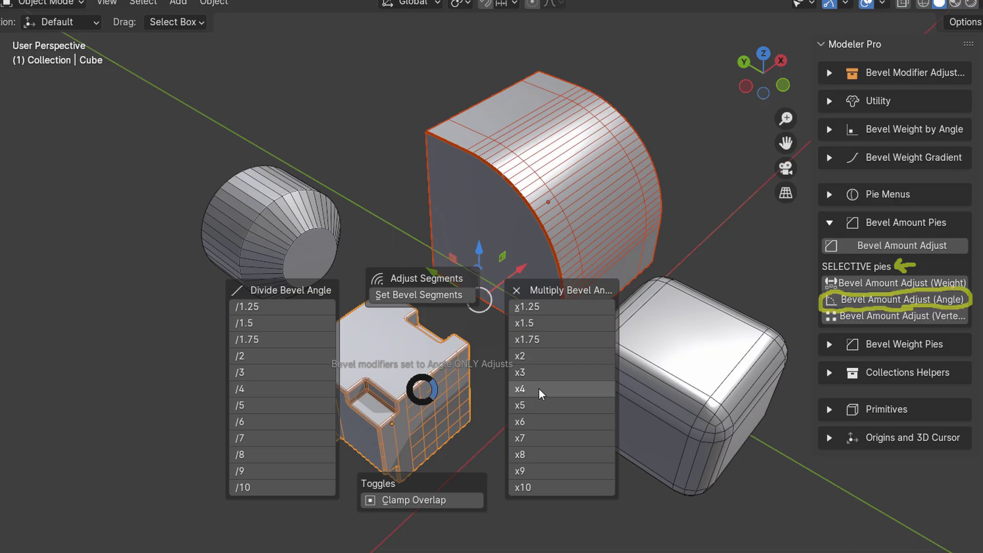
# Step: Divide the right cube's bevel amount by three, then divide and multiply it across all three cubes
pyautogui.click(539, 388)
pyautogui.click(649, 381)
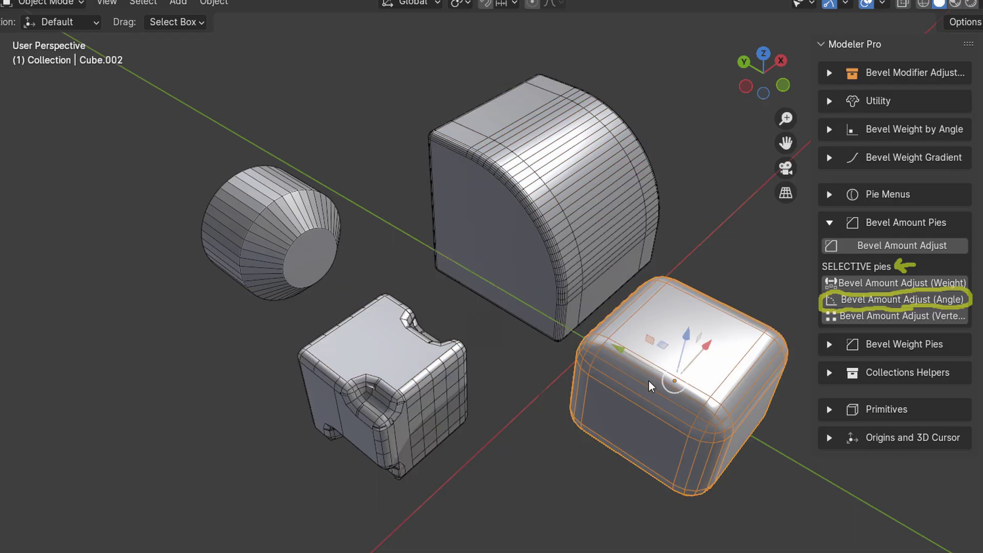
pyautogui.hotkey('alt', 'b')
pyautogui.click(495, 362)
pyautogui.click(534, 269)
pyautogui.keyDown('shift'); pyautogui.click(369, 389); pyautogui.keyUp('shift')
pyautogui.keyDown('shift'); pyautogui.click(620, 398); pyautogui.keyUp('shift')
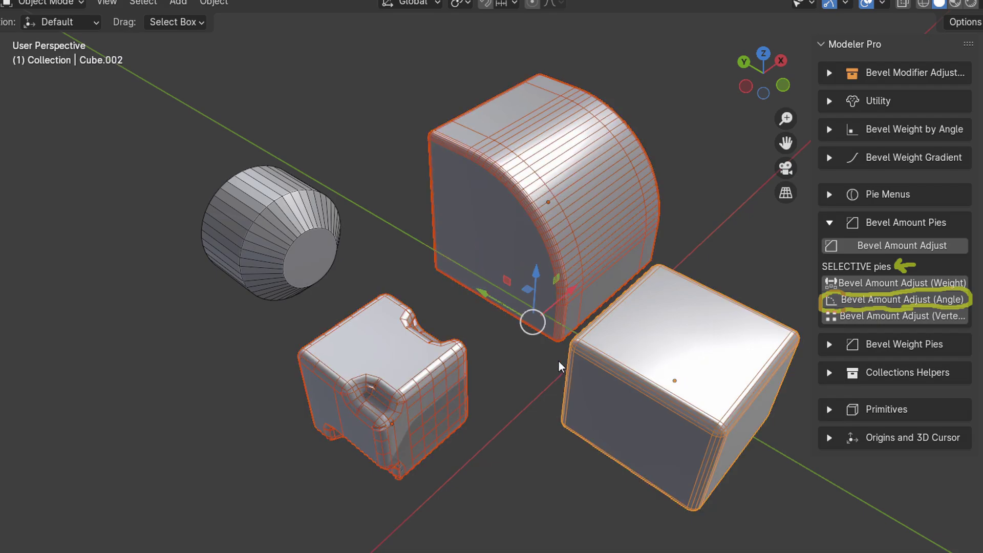
pyautogui.hotkey('alt', 'b')
pyautogui.click(428, 347)
pyautogui.hotkey('alt', 'b')
pyautogui.click(530, 348)
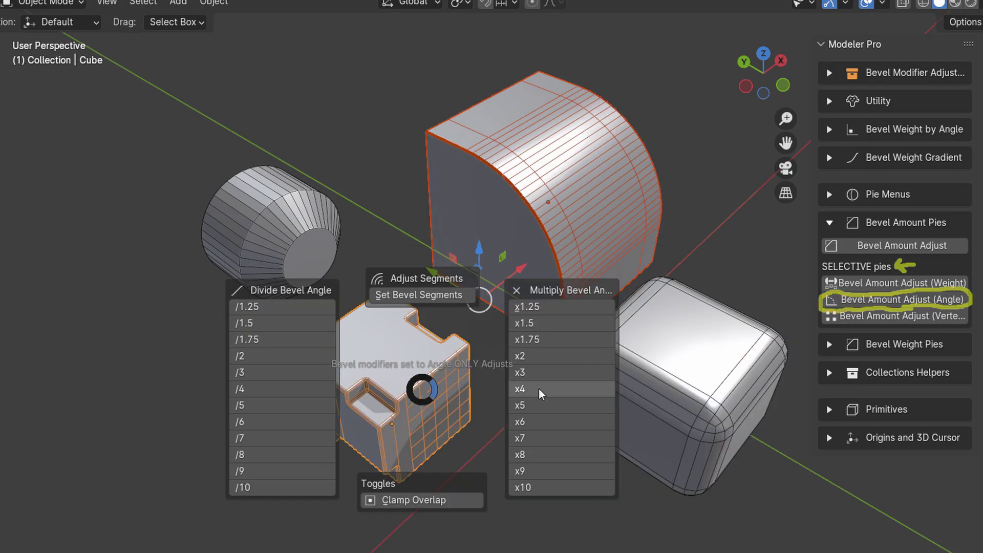
# Step: Repeat the angle-based /3 adjustment on the right cube and reselect all three cubes
pyautogui.click(539, 388)
pyautogui.click(649, 381)
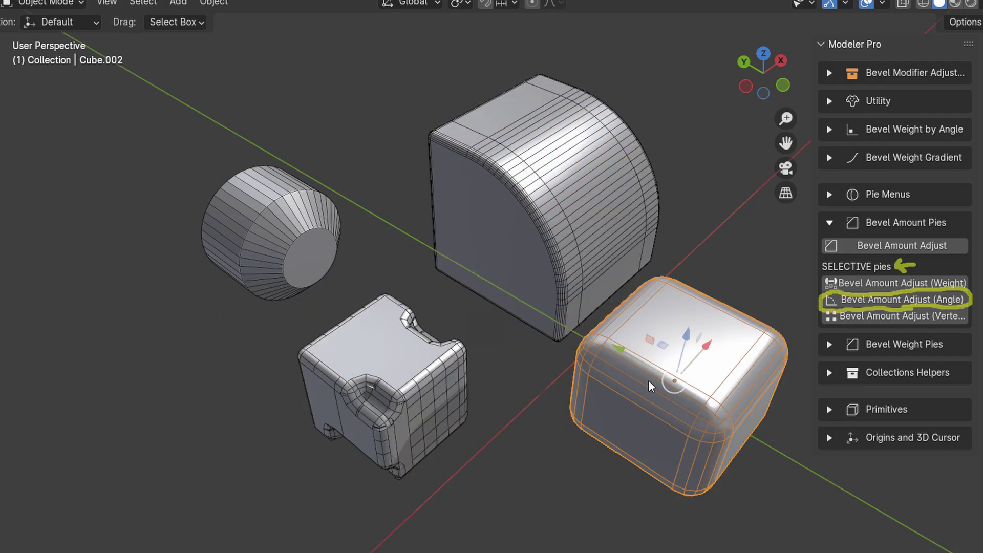
pyautogui.hotkey('alt', 'b')
pyautogui.click(496, 363)
pyautogui.click(534, 268)
pyautogui.keyDown('shift'); pyautogui.click(369, 390); pyautogui.keyUp('shift')
pyautogui.keyDown('shift'); pyautogui.click(620, 398); pyautogui.keyUp('shift')
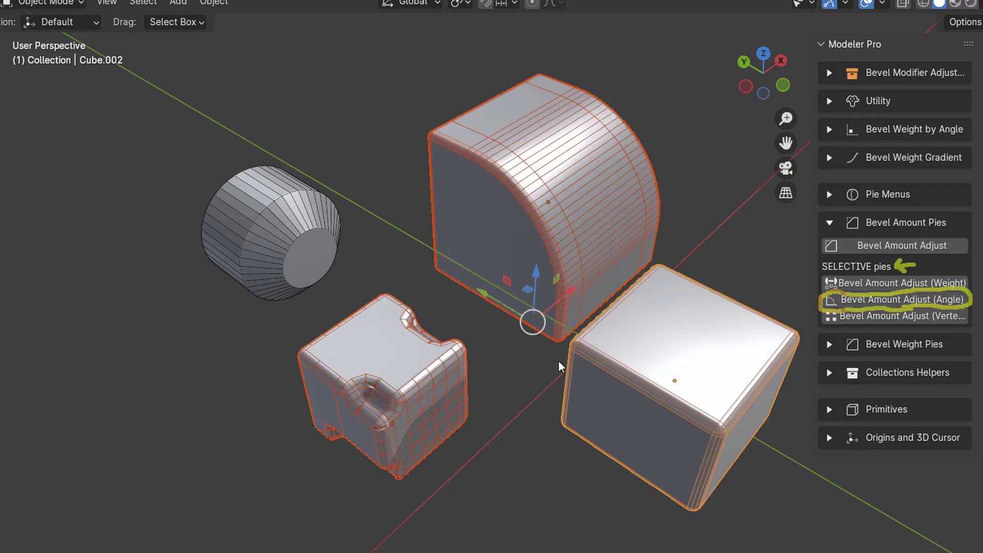
pyautogui.hotkey('alt', 'b')
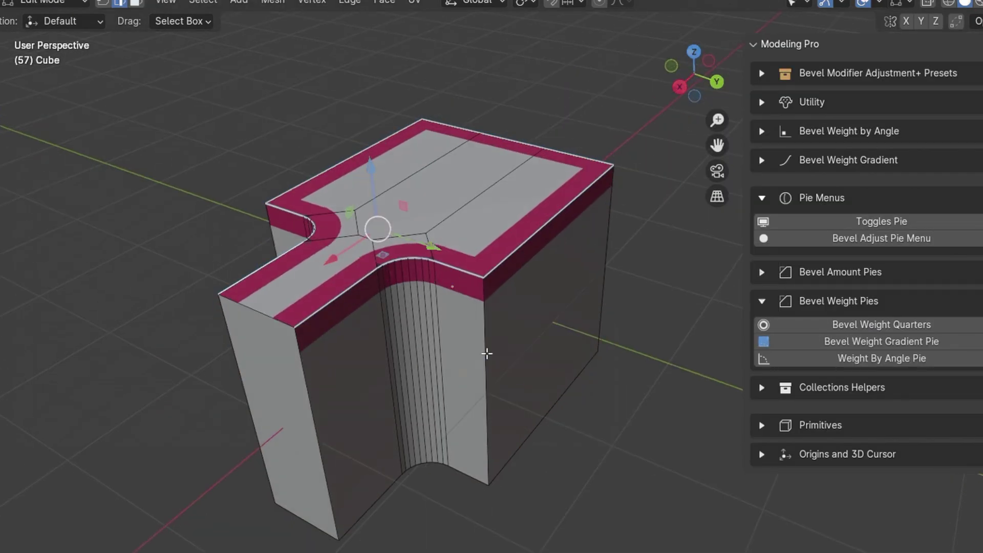
# Step: Give the L-shaped block's selected top edges bevel weight via Shift+Alt+W
pyautogui.hotkey('shift', 'alt', 'w')
pyautogui.moveTo(483, 329); pyautogui.dragTo(333, 474, button='middle')
pyautogui.scroll(-3, 333, 473)
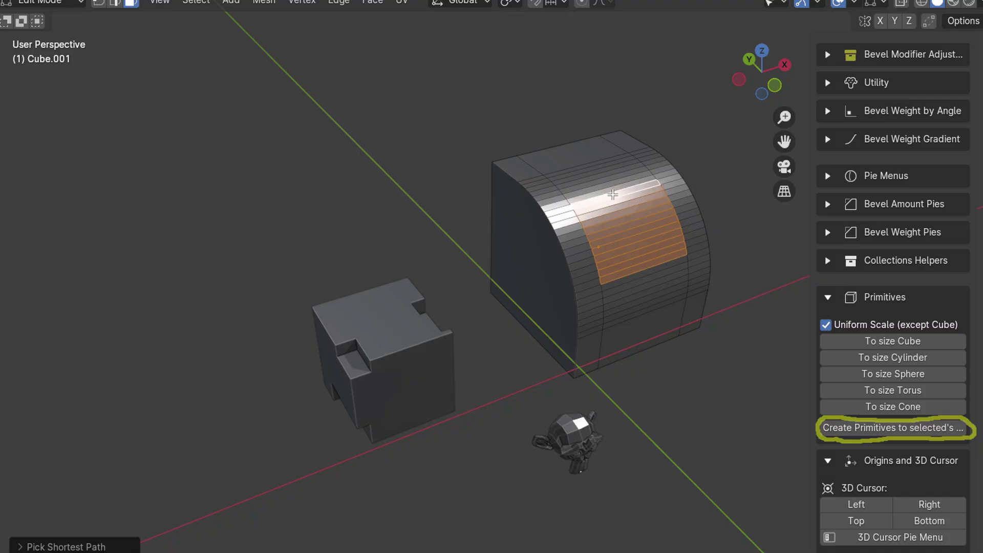
# Step: Add a cube fitted to the selected faces and a cylinder over the notched cube, raised along Z
pyautogui.hotkey('shift', 'alt', 'a')
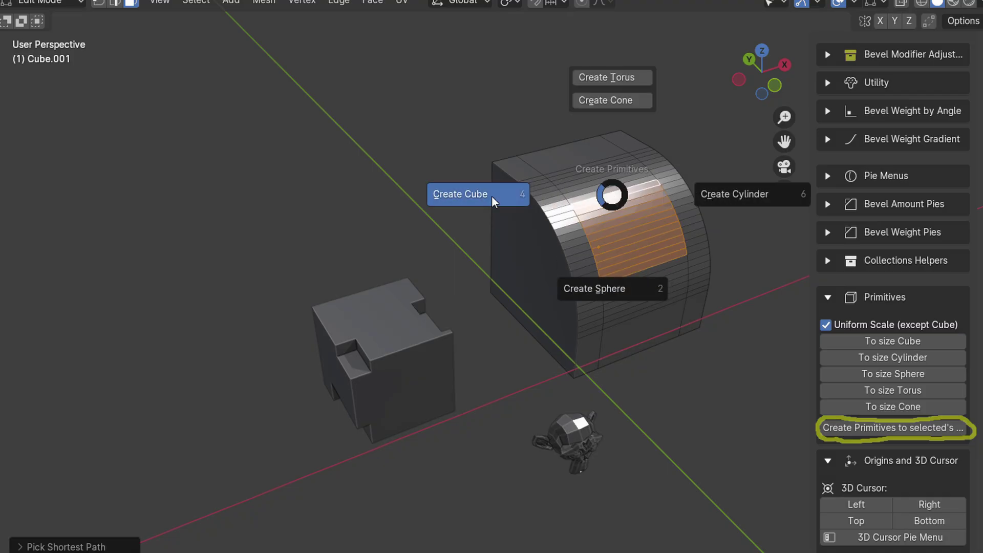
pyautogui.click(461, 195)
pyautogui.hotkey('shift', 'alt', 'a')
pyautogui.click(499, 309)
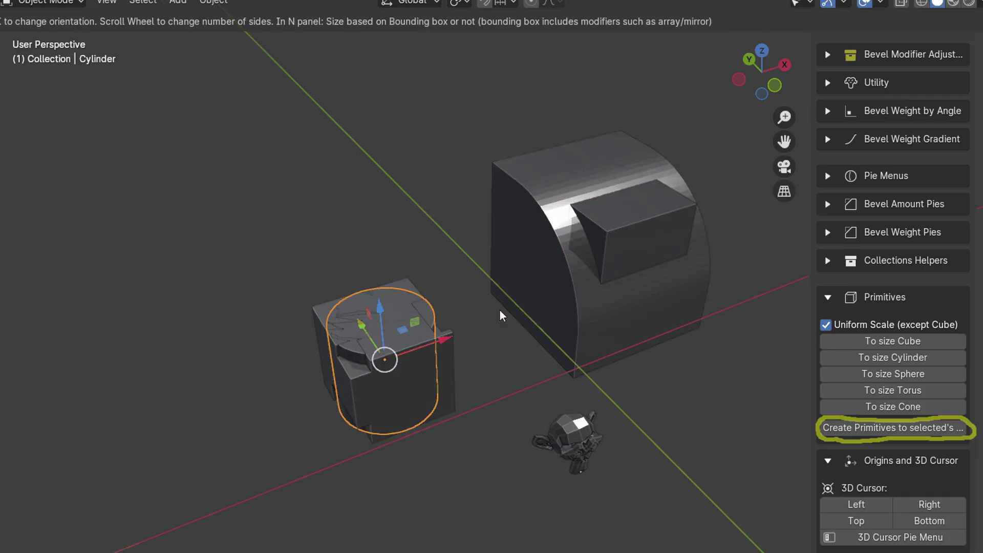
pyautogui.click(499, 309)
pyautogui.press('g')
pyautogui.press('z')
pyautogui.click(381, 225)
# Step: Create a sphere fitted around Suzanne with the Create Primitives pie
pyautogui.click(557, 429)
pyautogui.hotkey('shift', 'alt', 'a')
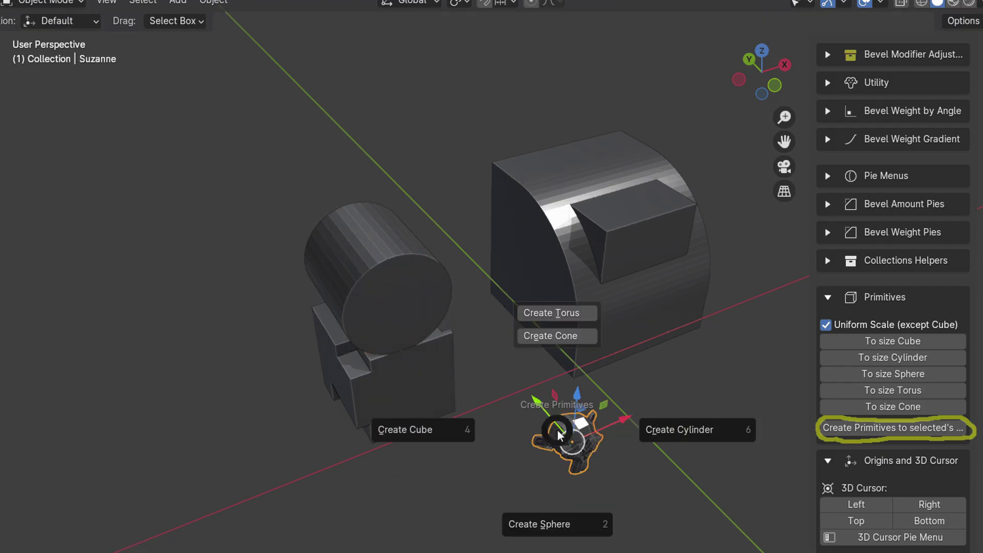
pyautogui.click(556, 524)
# Step: Try the Origin pie on the notched cube, moving its origin to the right side and back
pyautogui.press('g')
pyautogui.click(576, 397)
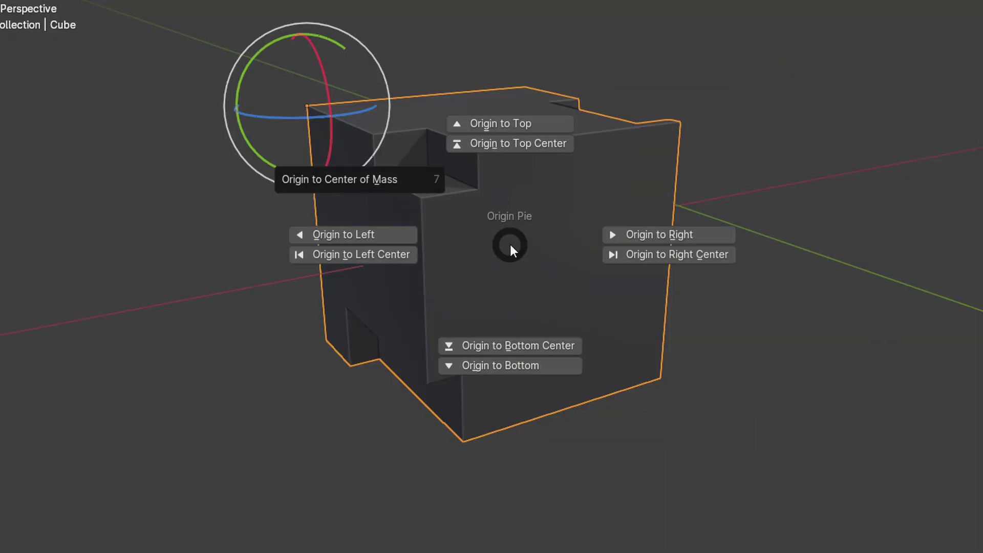
pyautogui.click(655, 235)
pyautogui.hotkey('ctrl', 'z')
pyautogui.hotkey('ctrl', 'alt', 'shift', 'c')
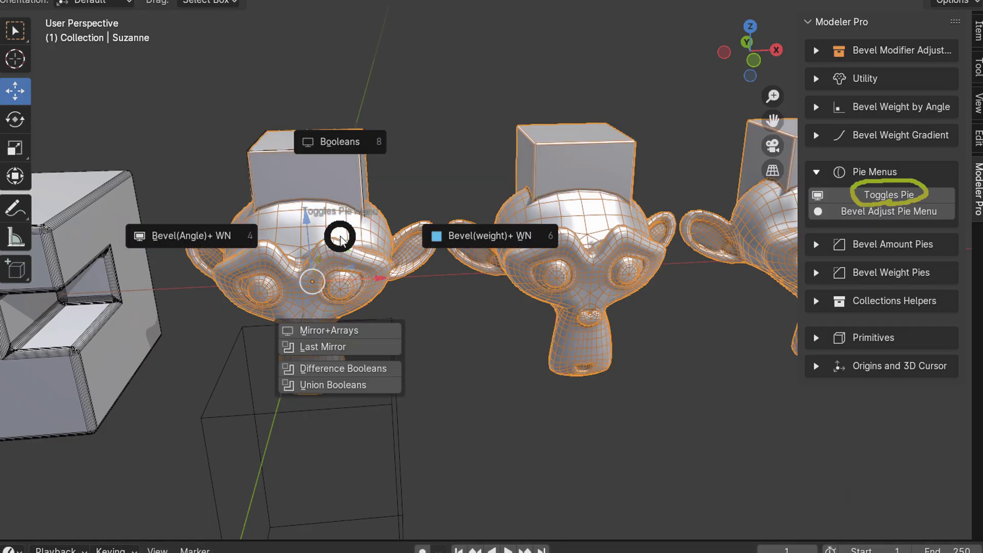
pyautogui.click(252, 226)
pyautogui.hotkey('ctrl', 'alt', 'shift', 't')
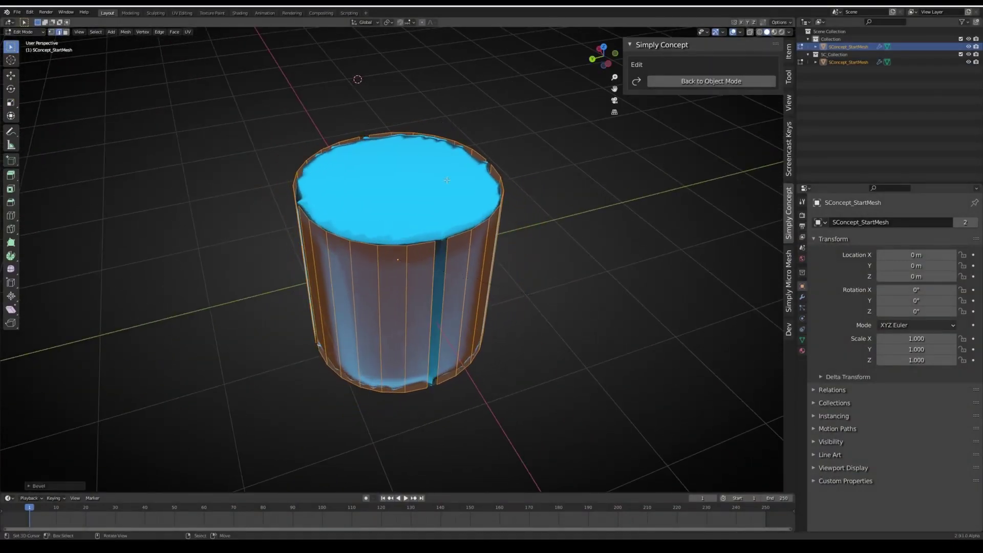
# Step: Shrink the cylinder's top face and push it down to hollow the cup
pyautogui.press('s')
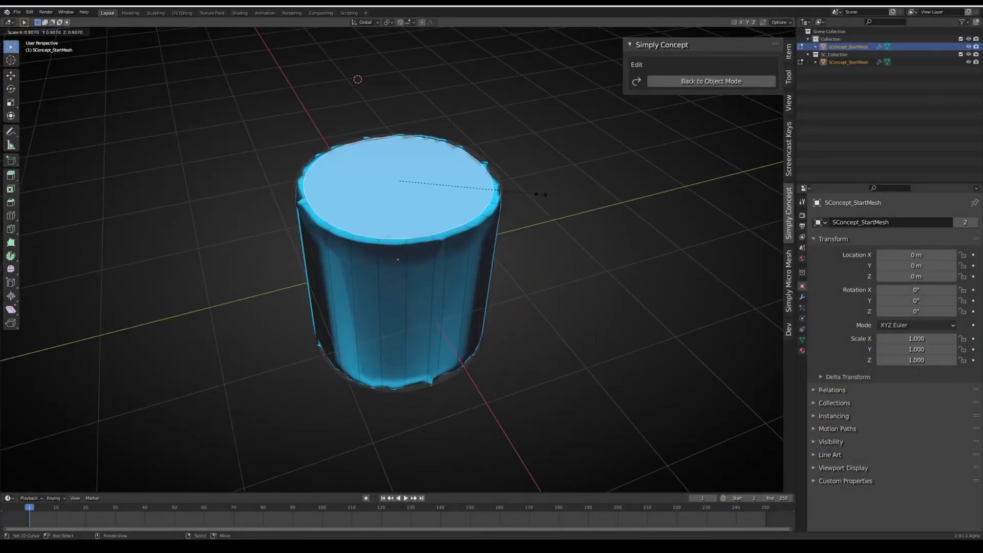
pyautogui.press('g')
pyautogui.press('Tab')
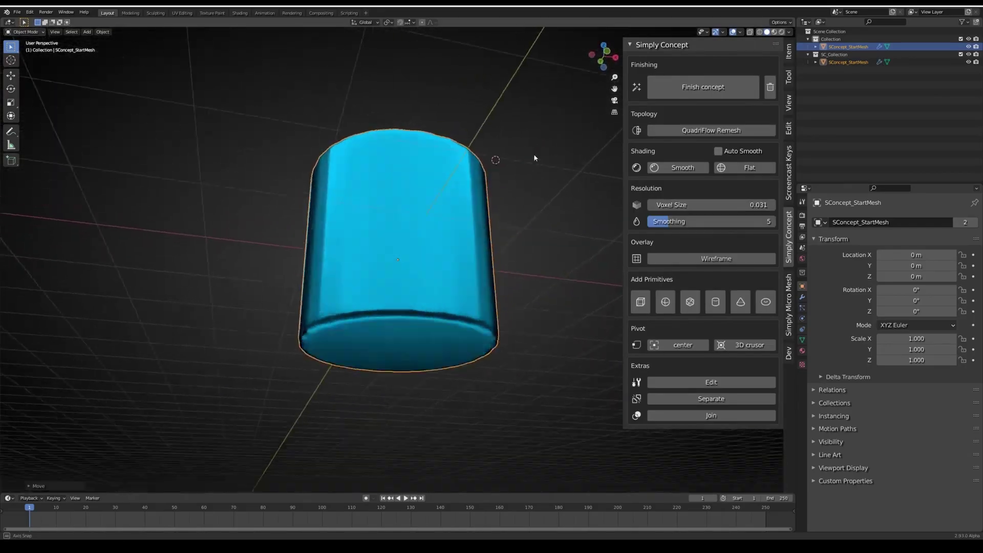
# Step: Bevel the cup's bottom edge ring
pyautogui.press('Tab')
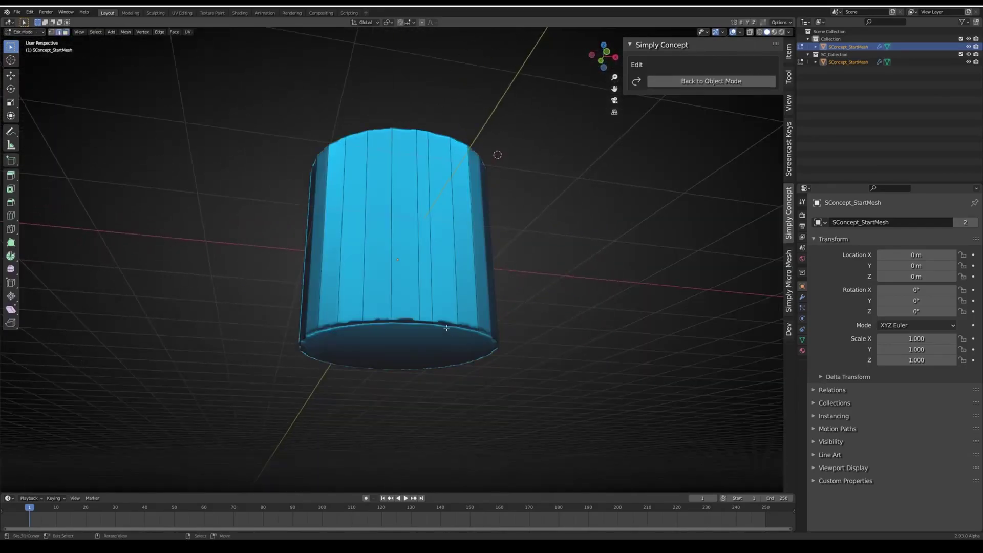
pyautogui.hotkey('ctrl', 'b')
pyautogui.click(579, 353)
pyautogui.press('Tab')
pyautogui.moveTo(578, 353); pyautogui.dragTo(564, 281, button='middle')
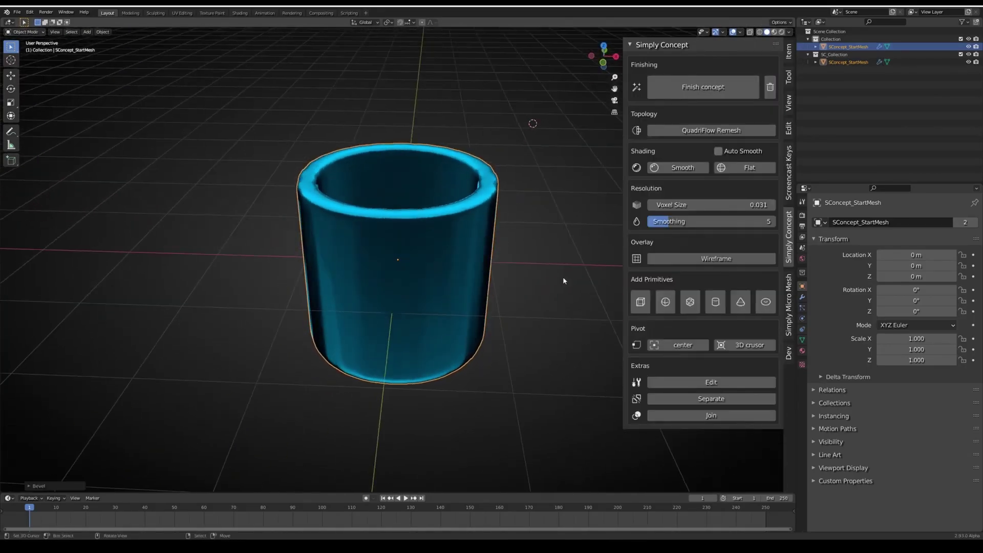
# Step: Add a torus and rotate it 90° on X
pyautogui.click(767, 306)
pyautogui.press('KP_1')
pyautogui.press('r')
pyautogui.press('x')
pyautogui.press('9')
pyautogui.press('0')
pyautogui.press('Return')
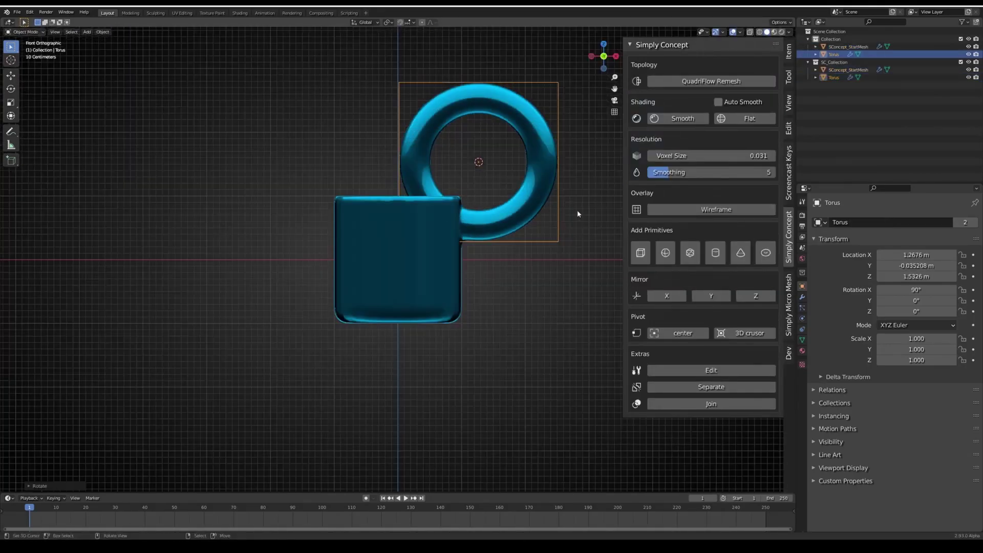
# Step: Move the torus beside the cup and scale it to 0.518 as the handle
pyautogui.press('g')
pyautogui.press('s')
pyautogui.click(477, 271)
pyautogui.moveTo(476, 271); pyautogui.dragTo(420, 302, button='middle')
pyautogui.press('KP_7')
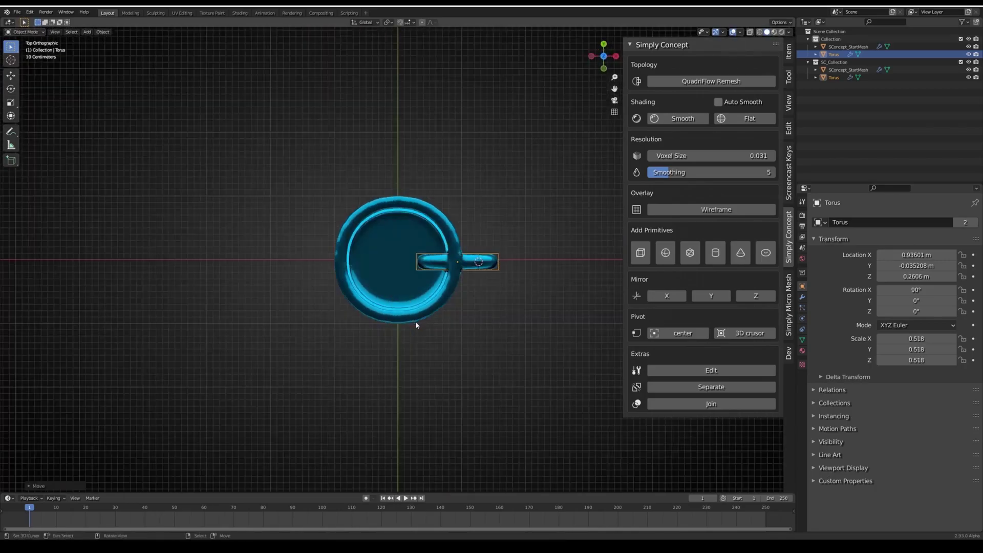
pyautogui.scroll(4, 416, 325)
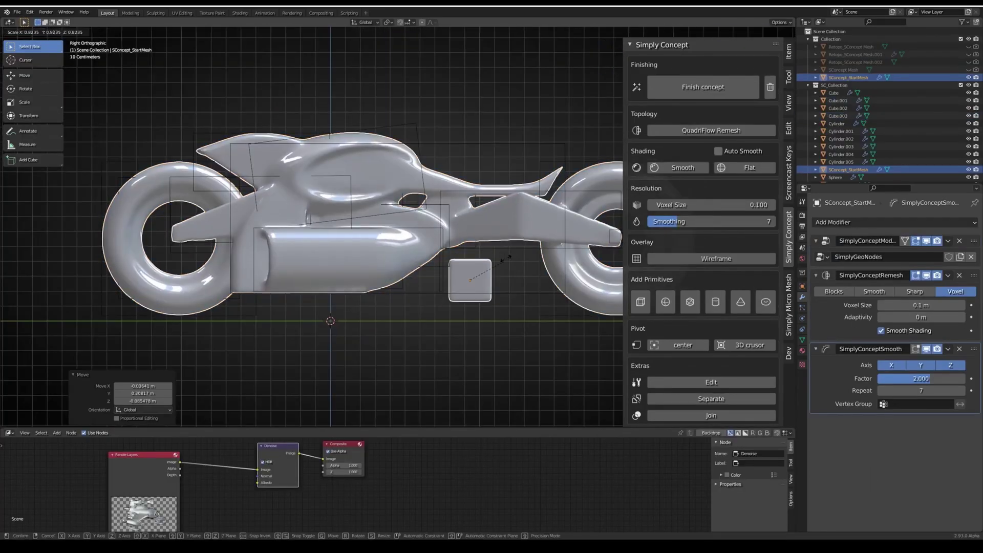
# Step: Stretch the box wider in edit mode and shear it with offset -0.990
pyautogui.click(509, 256)
pyautogui.press('Tab')
pyautogui.press('s')
pyautogui.click(544, 275)
pyautogui.moveTo(544, 275); pyautogui.dragTo(545, 275, button='middle')
pyautogui.hotkey('shift', 'ctrl', 'alt', 's')
pyautogui.click(545, 275)
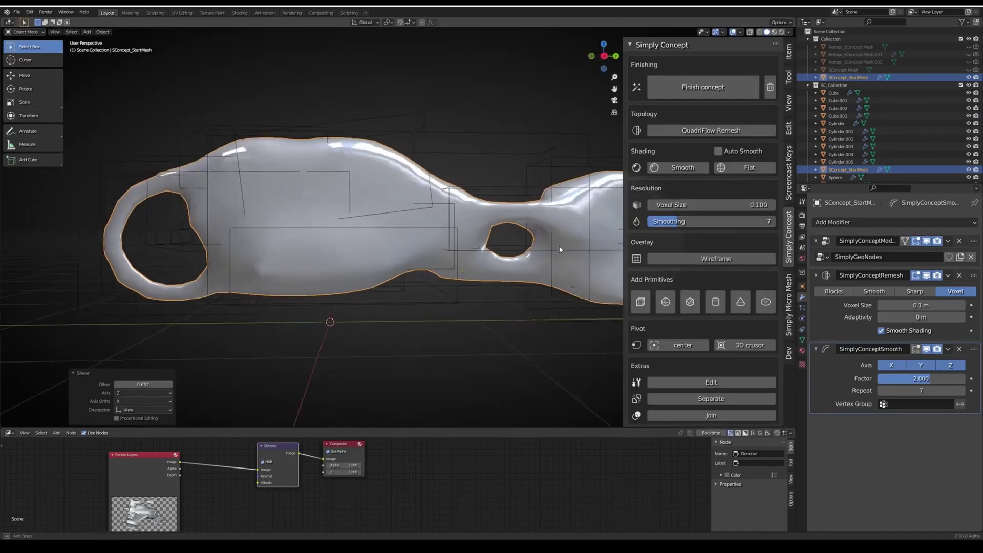
pyautogui.scroll(-3, 485, 284)
pyautogui.scroll(2, 485, 283)
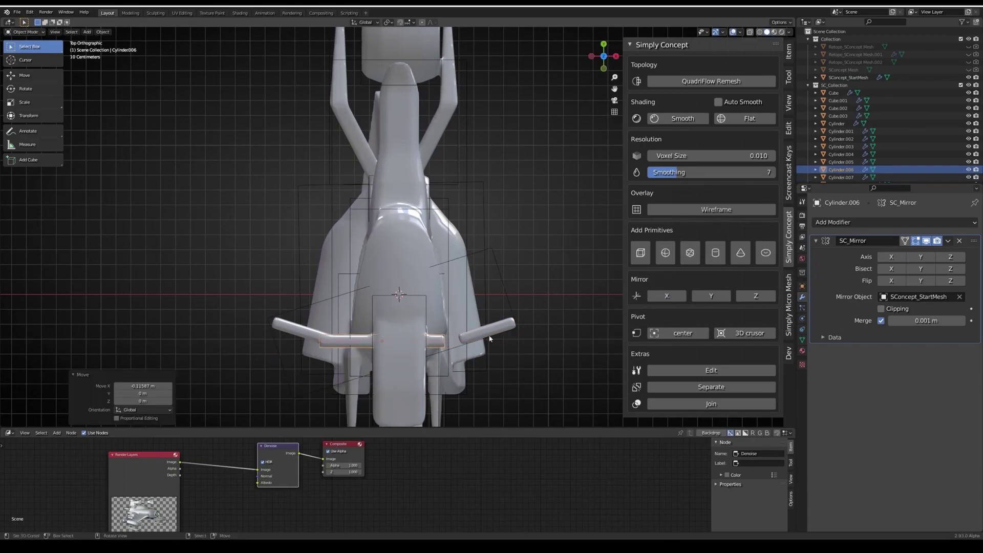
# Step: Move the mirrored handlebar cylinder outward along X
pyautogui.press('g')
pyautogui.press('x')
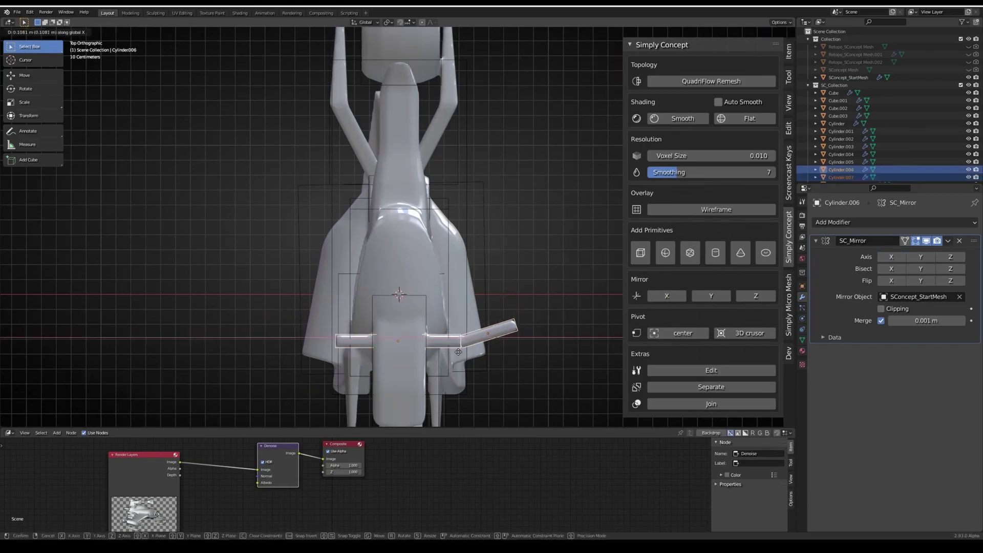
pyautogui.click(459, 352)
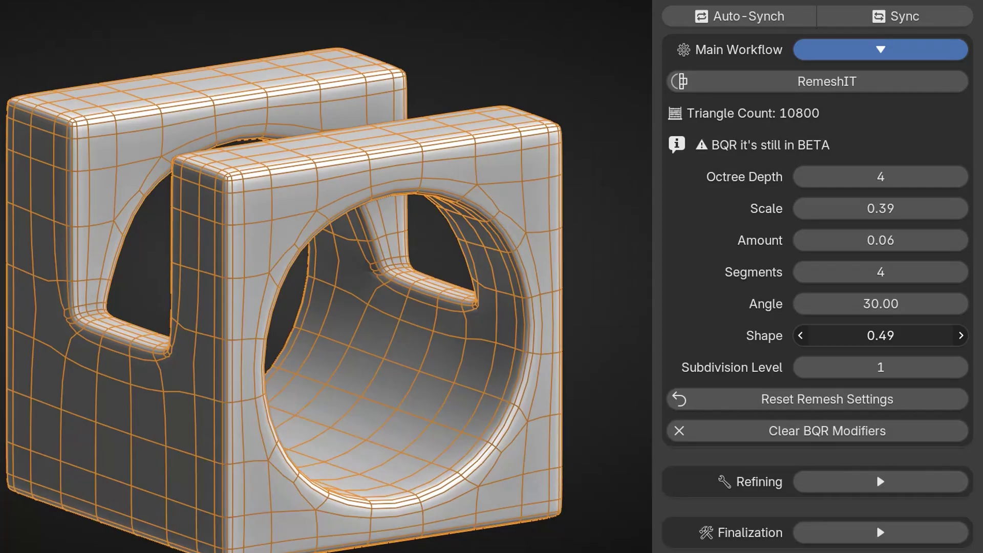
# Step: Drag the Boolean Quad Ready Shape field from 0.49 down to 0.02
pyautogui.moveTo(881, 336); pyautogui.dragTo(810, 336)
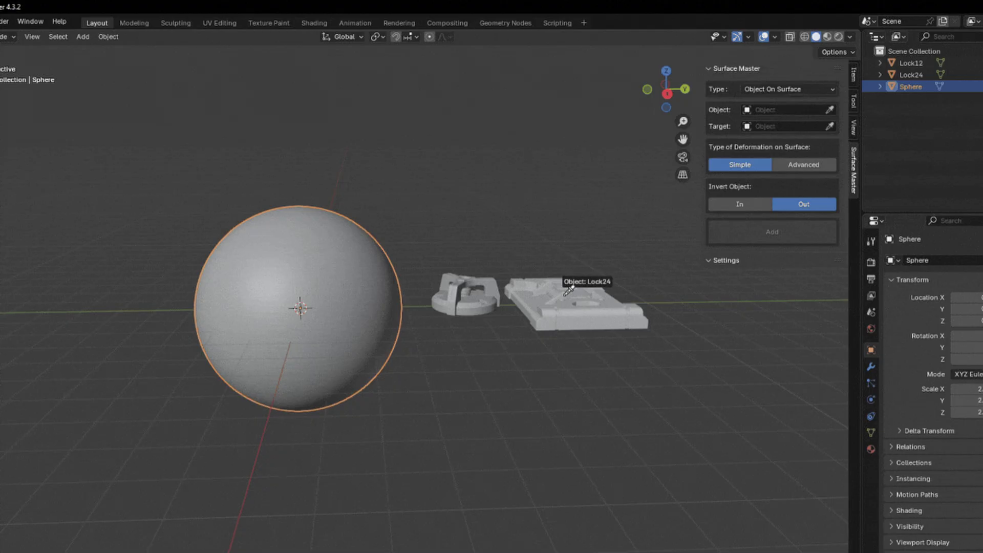
# Step: Place Lock24 on the sphere with advanced surface deformation
pyautogui.click(559, 277)
pyautogui.click(835, 128)
pyautogui.click(288, 260)
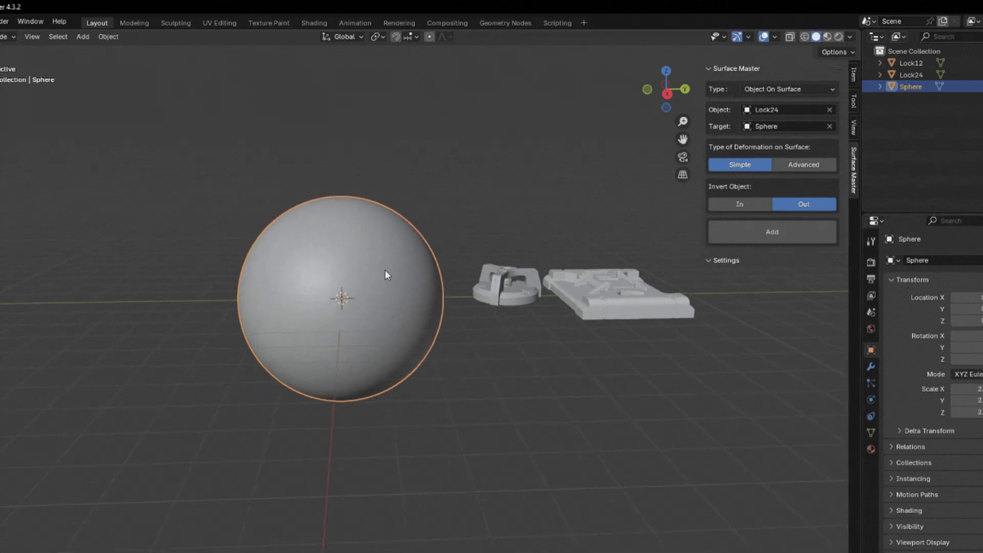
pyautogui.click(804, 164)
pyautogui.click(666, 93)
pyautogui.scroll(2, 533, 204)
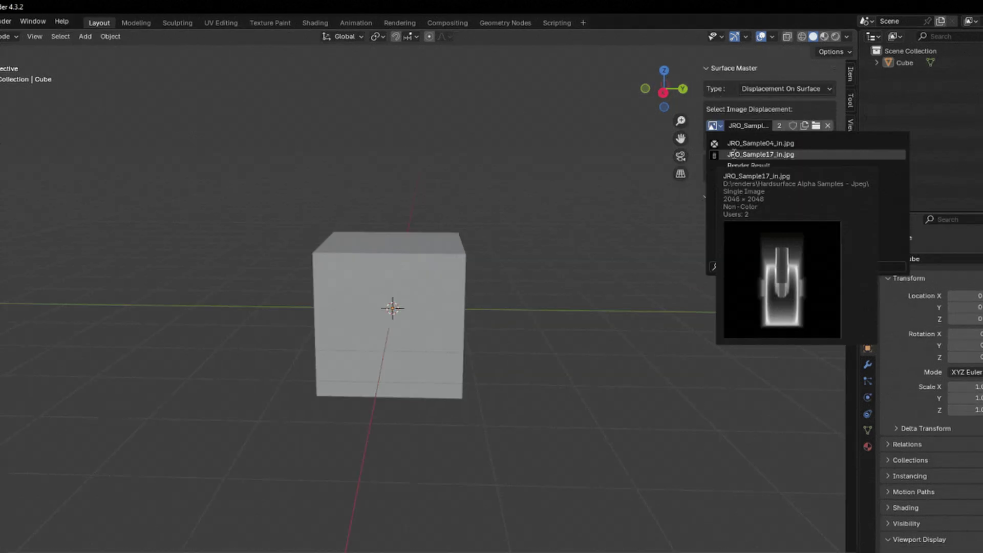
# Step: Choose a badge image, target the Cube, and add three projection preview frames
pyautogui.click(733, 153)
pyautogui.click(827, 142)
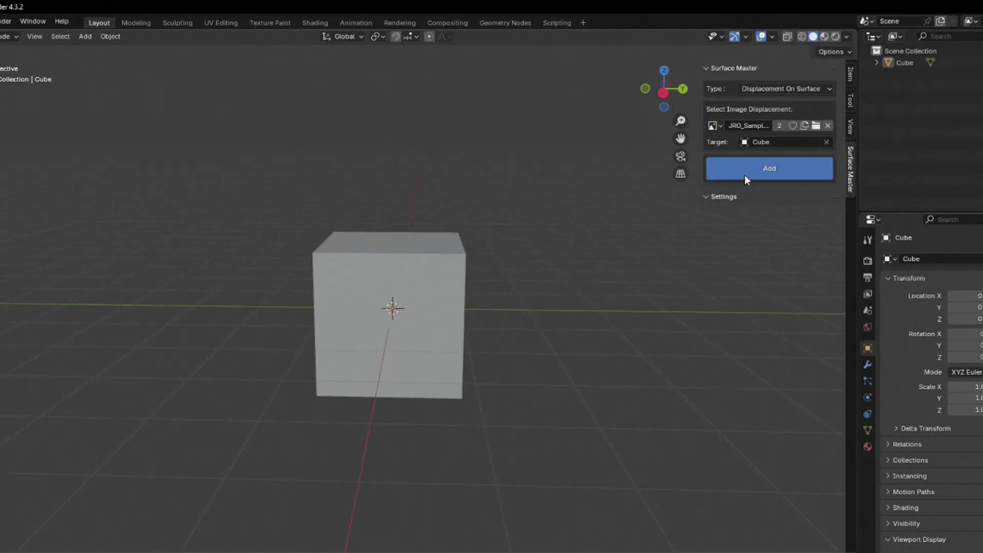
pyautogui.click(744, 175)
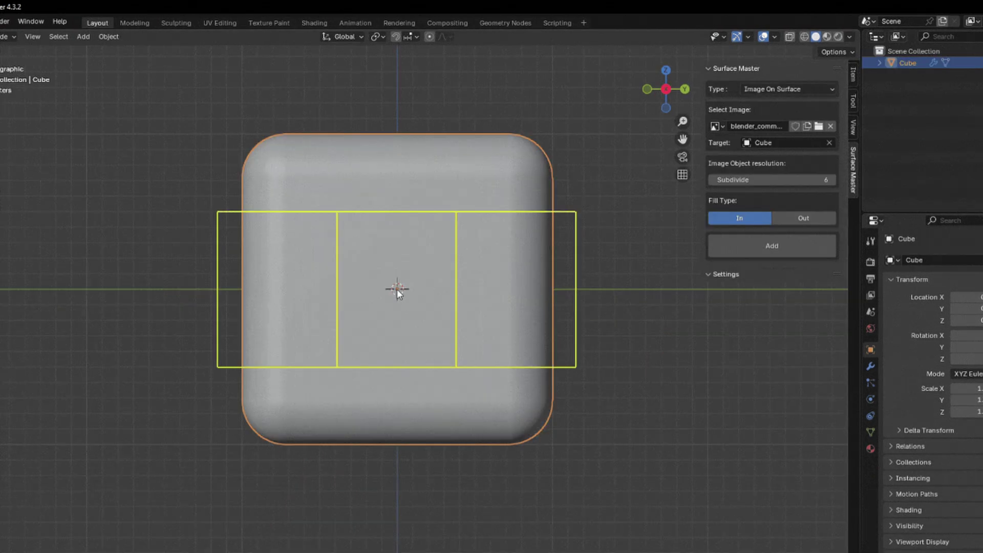
# Step: Generate the badges on the cube and lift them off its surface via Offset
pyautogui.click(397, 289)
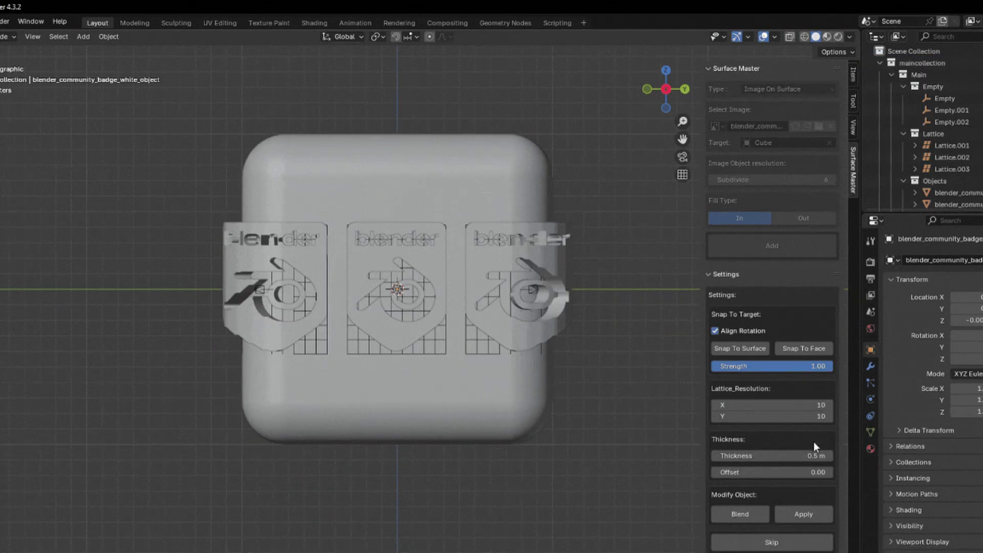
pyautogui.moveTo(603, 421)
pyautogui.mouseDown(button='middle')
pyautogui.moveTo(589, 450)
pyautogui.moveTo(589, 406)
pyautogui.moveTo(599, 410)
pyautogui.mouseUp(button='middle')
pyautogui.moveTo(686, 404); pyautogui.dragTo(516, 391, button='middle')
pyautogui.scroll(3, 520, 413)
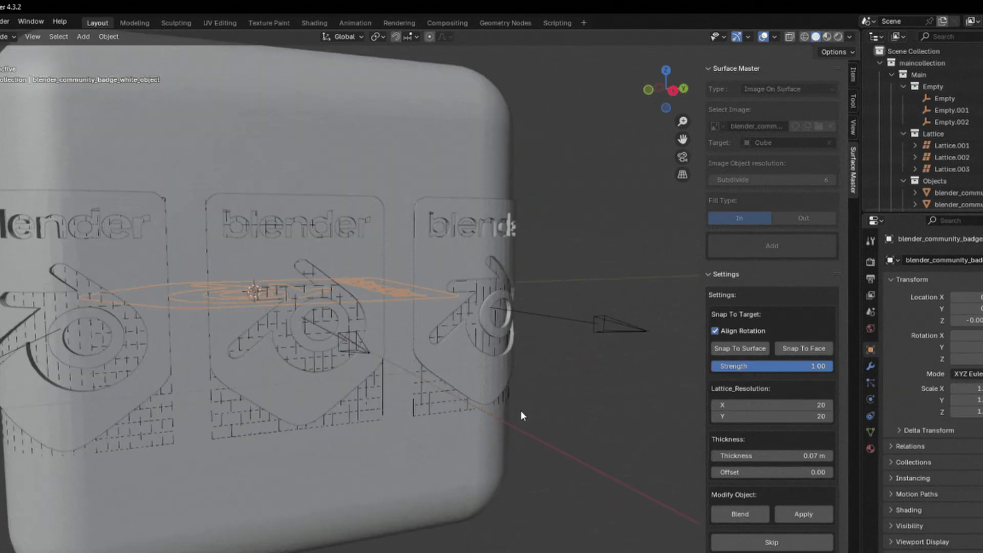
pyautogui.moveTo(733, 473); pyautogui.dragTo(758, 472)
pyautogui.moveTo(569, 427); pyautogui.dragTo(507, 423, button='middle')
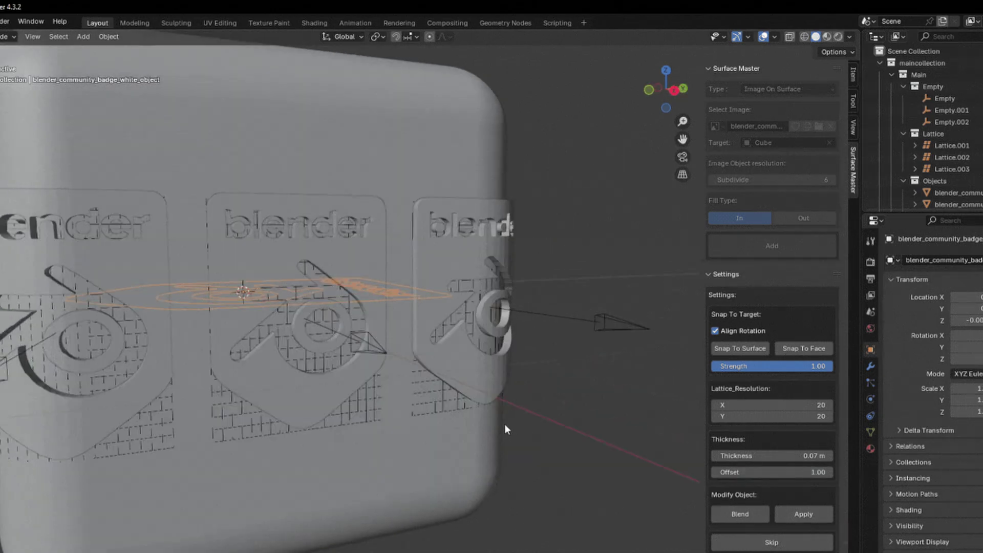
# Step: Blend the badges into the cube, confirming the Boolean popup
pyautogui.click(737, 514)
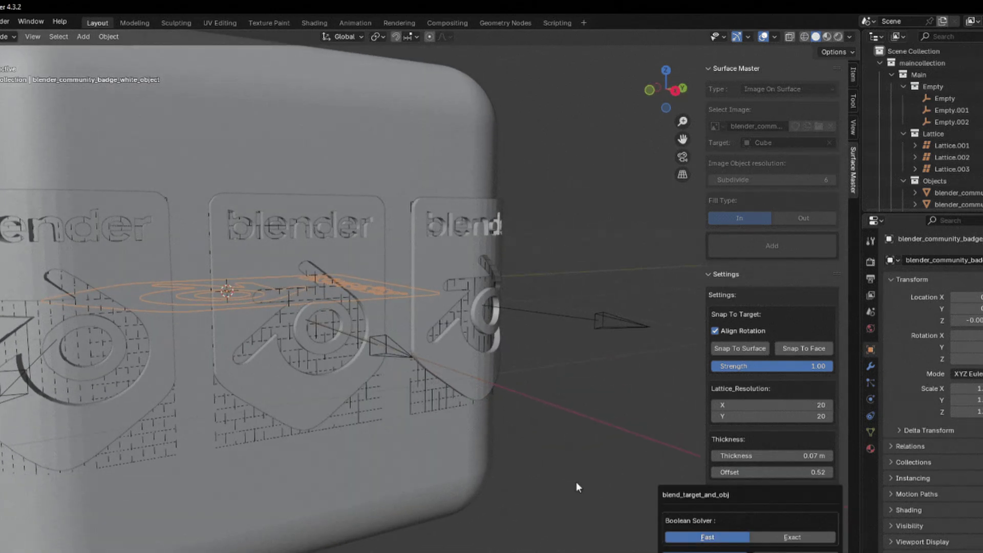
pyautogui.press('Return')
pyautogui.scroll(-4, 402, 396)
pyautogui.moveTo(402, 396); pyautogui.dragTo(525, 424, button='middle')
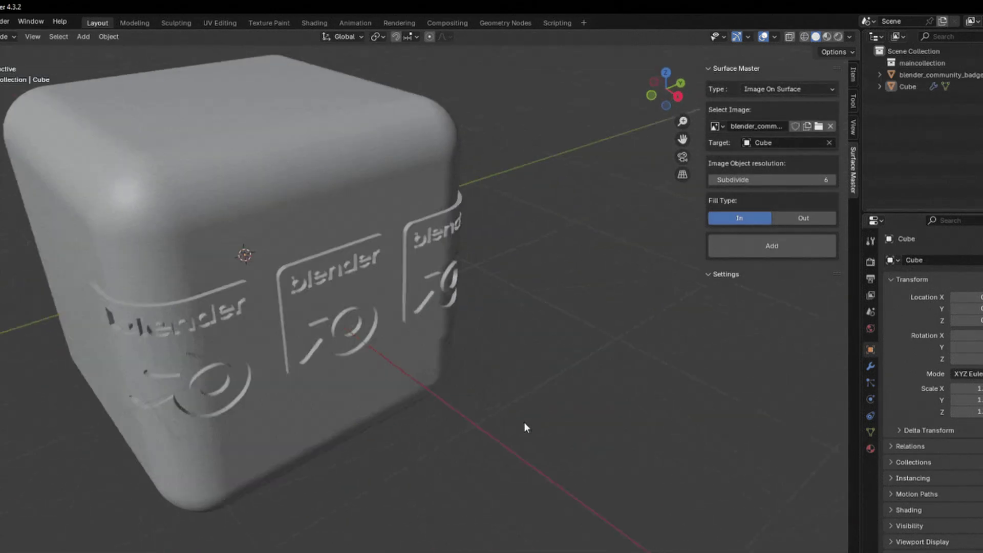
# Step: Project the Cube.002 strips onto the Cube with Advanced deformation, adjust offset, and apply
pyautogui.scroll(3, 500, 393)
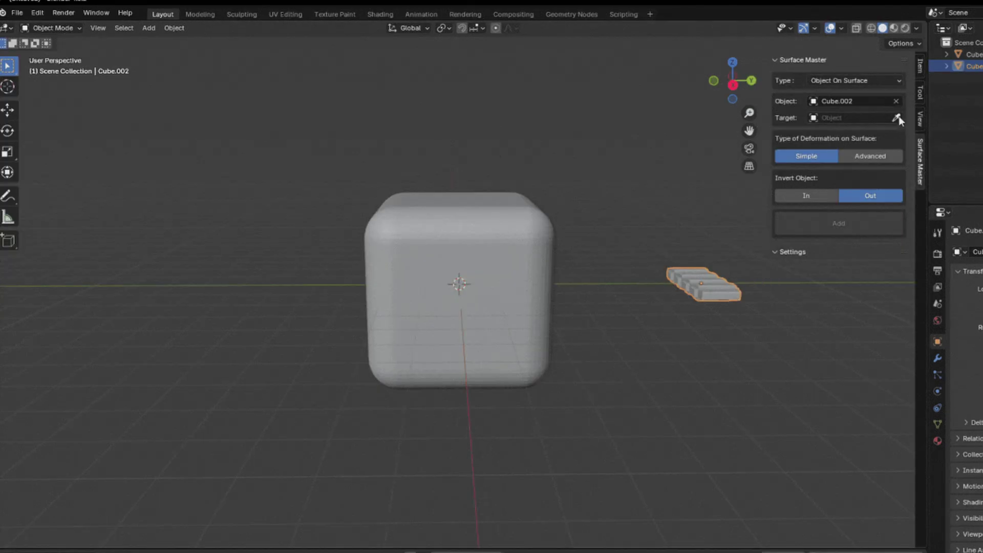
pyautogui.click(853, 156)
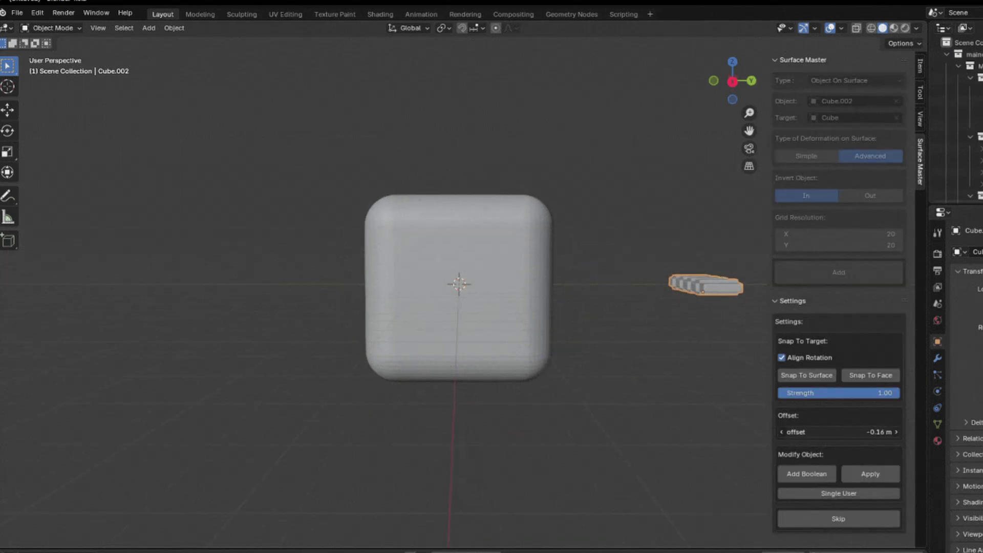
pyautogui.moveTo(461, 307); pyautogui.dragTo(536, 344, button='middle')
pyautogui.scroll(4, 537, 344)
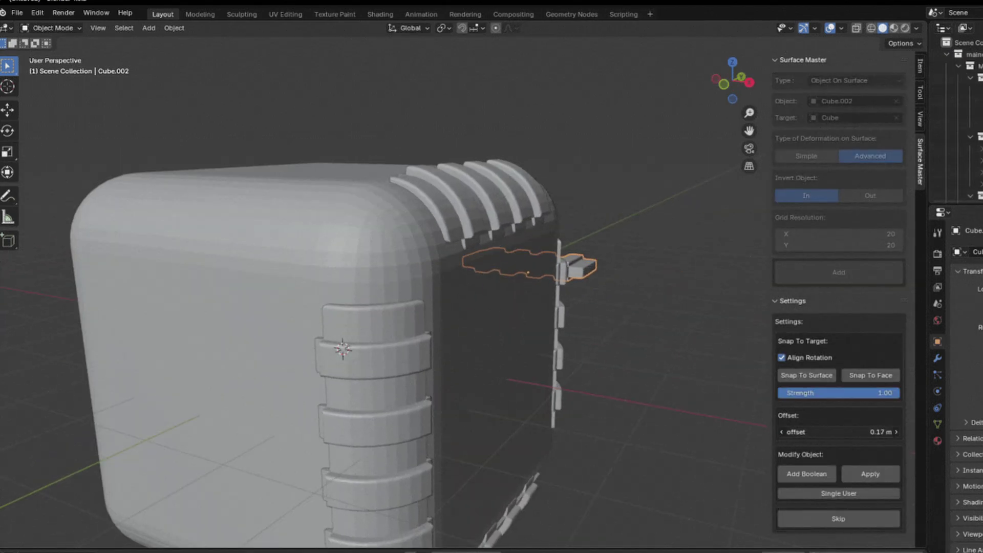
pyautogui.click(847, 474)
pyautogui.click(800, 508)
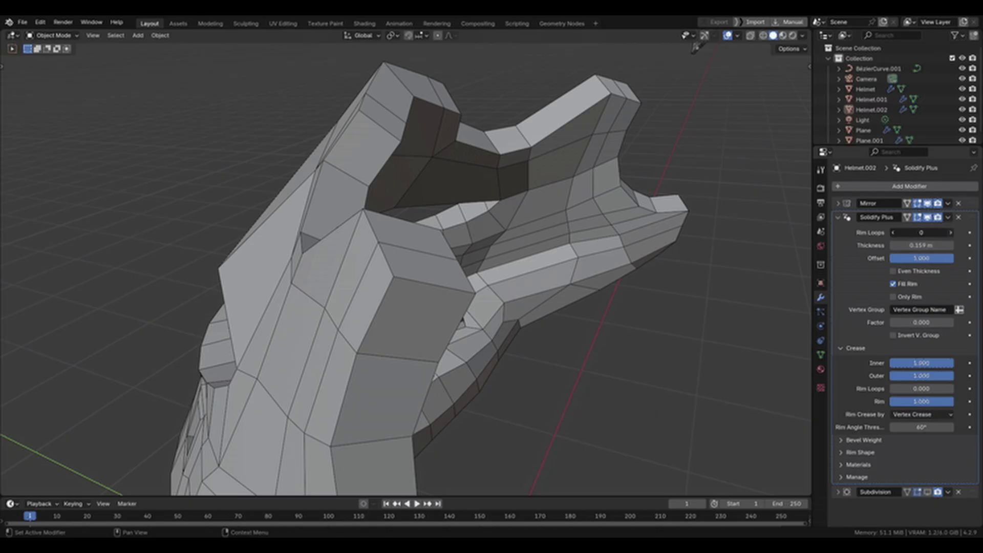
# Step: Raise Rim Loops, Thickness and Rim crease, and set Push to 0.096
pyautogui.moveTo(922, 233)
pyautogui.mouseDown()
pyautogui.moveTo(941, 233)
pyautogui.moveTo(925, 233)
pyautogui.mouseUp()
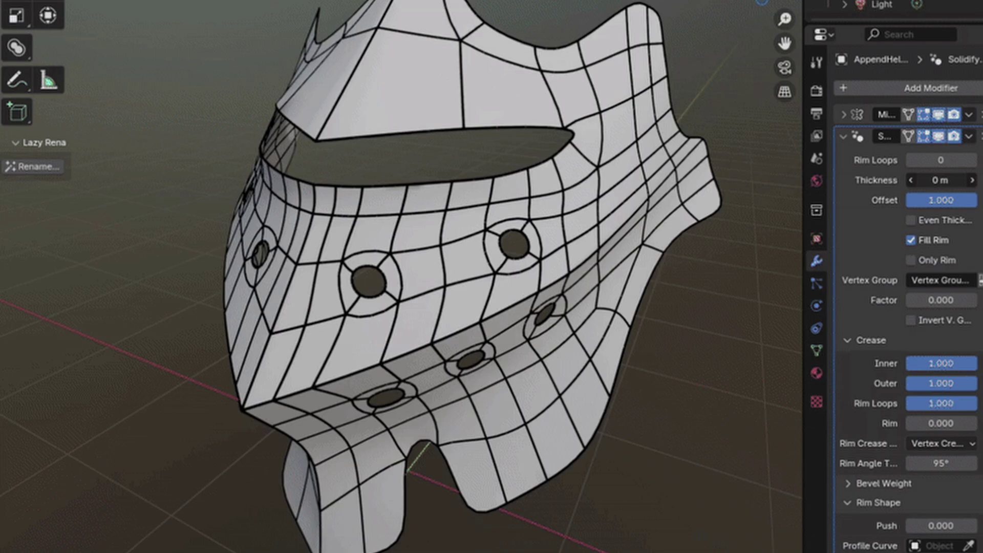
pyautogui.moveTo(948, 180); pyautogui.dragTo(922, 161)
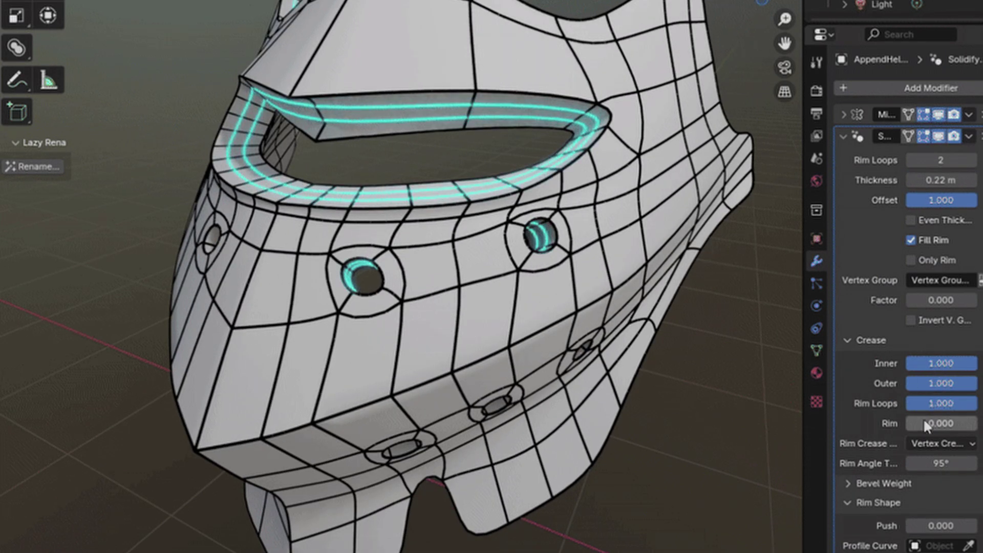
pyautogui.moveTo(942, 423); pyautogui.dragTo(953, 423)
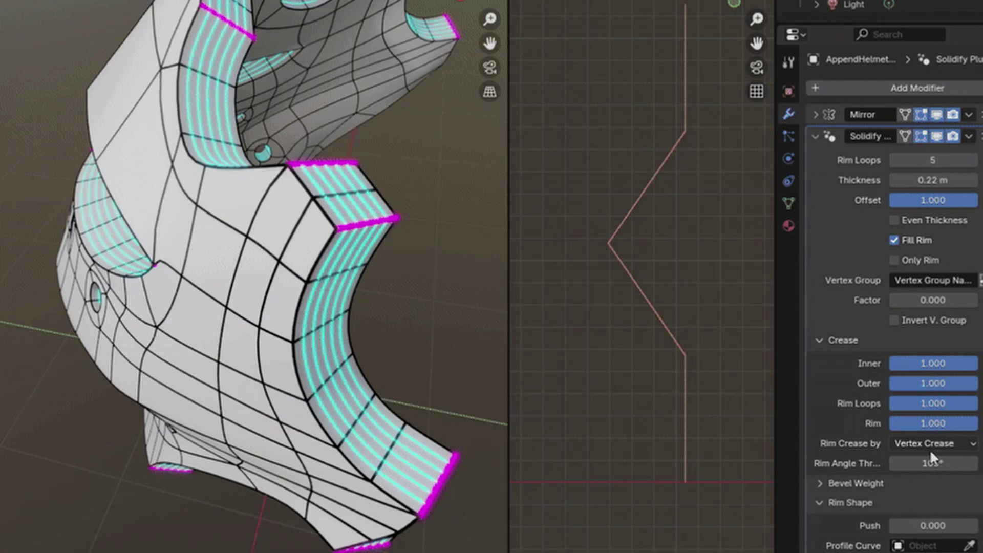
pyautogui.moveTo(933, 526); pyautogui.dragTo(945, 526)
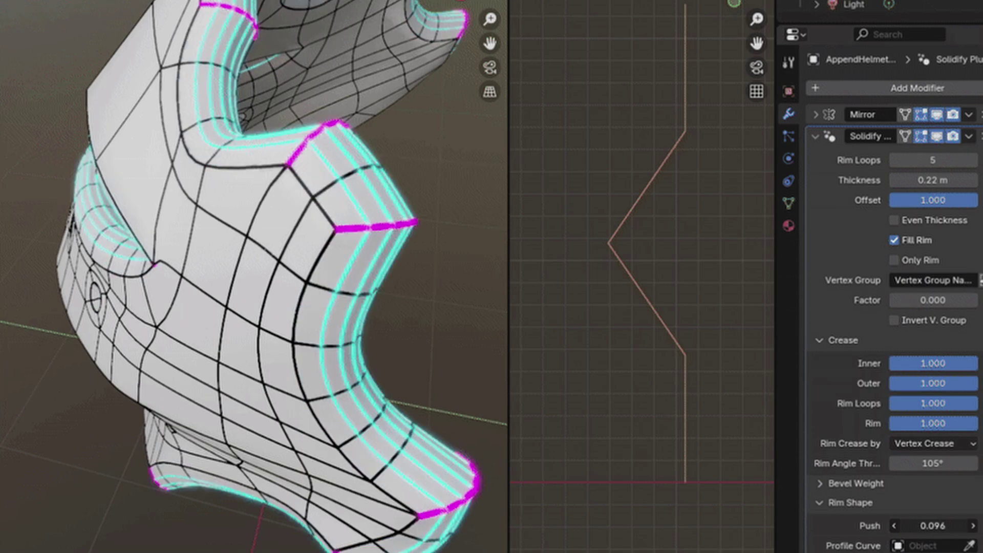
# Step: Use the BézierCurve as Profile Curve and move its lower points along X
pyautogui.click(683, 351)
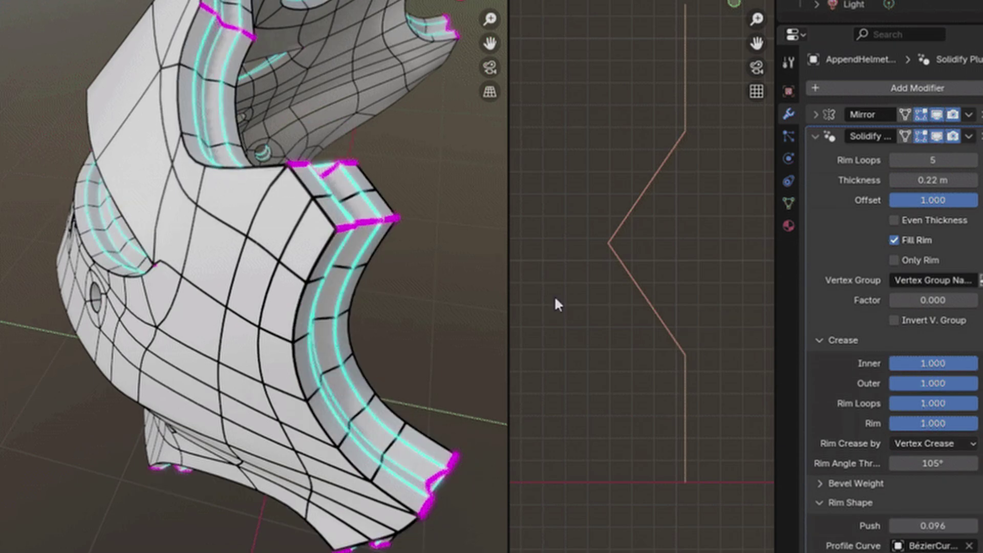
pyautogui.press('g')
pyautogui.press('Escape')
pyautogui.click(685, 355)
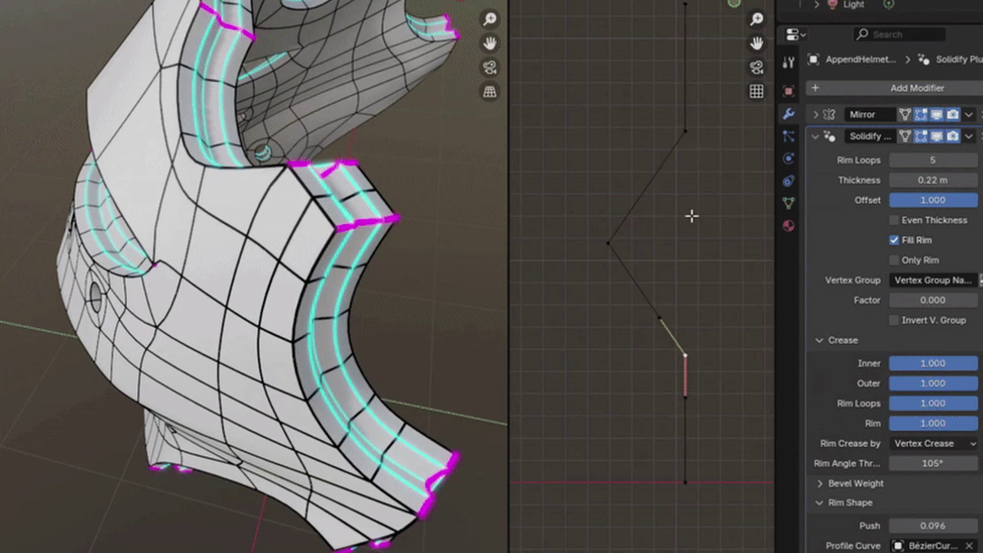
pyautogui.press('g')
pyautogui.press('x')
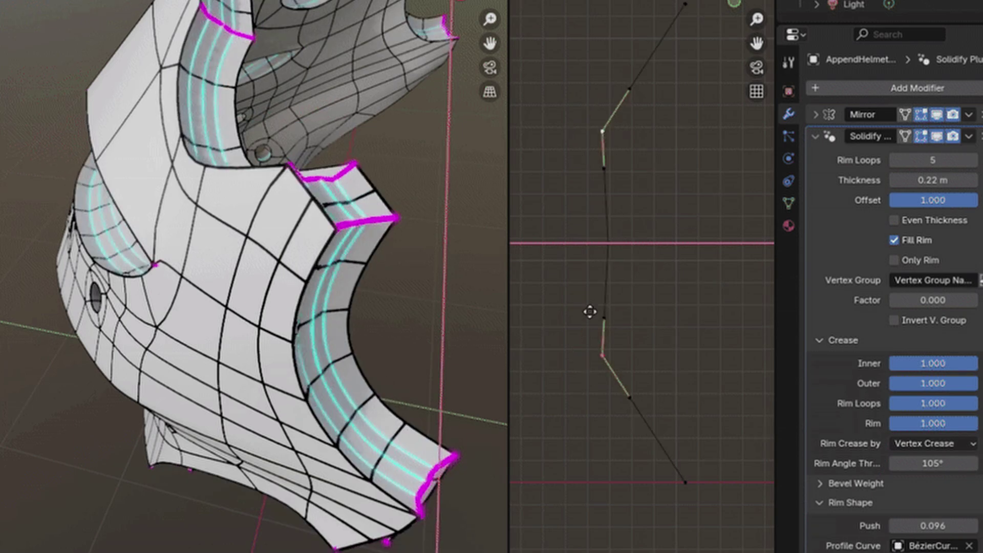
pyautogui.click(589, 343)
pyautogui.hotkey('ctrl', 'Tab')
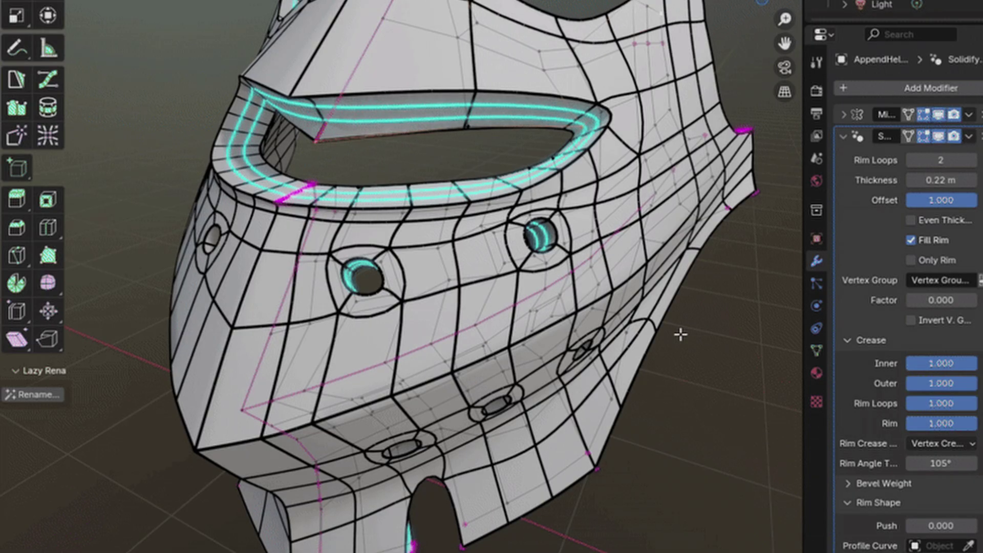
# Step: Crease the visor's top edge
pyautogui.hotkey('shift', 'e')
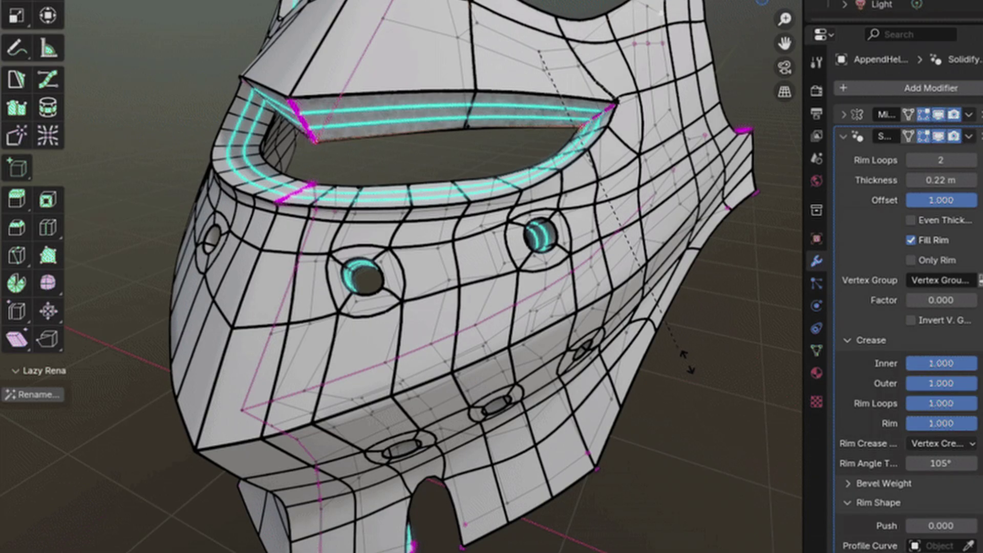
pyautogui.click(754, 462)
pyautogui.hotkey('ctrl', 'Tab')
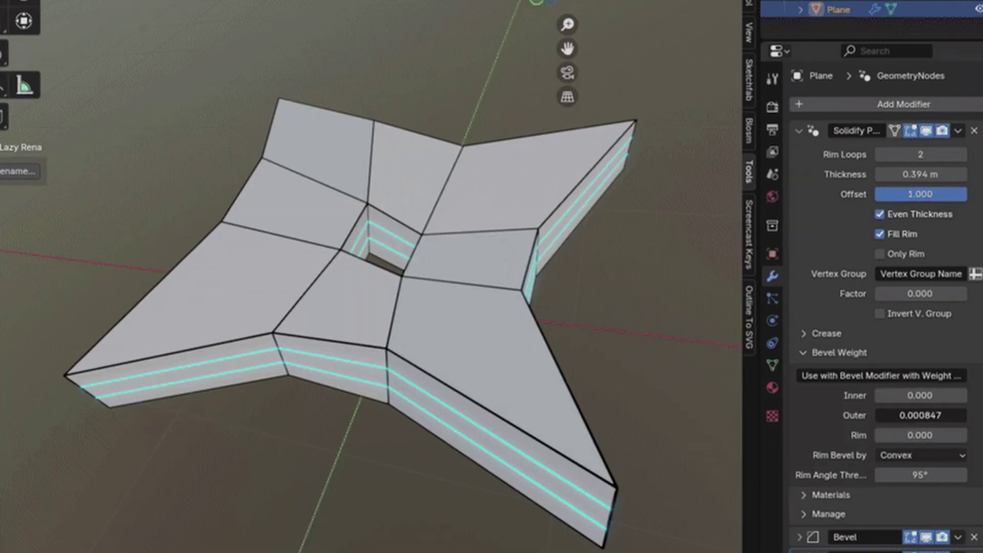
# Step: Raise Bevel Weight Outer on the star and enable Overwrite Rim Loops
pyautogui.moveTo(920, 415); pyautogui.dragTo(951, 416)
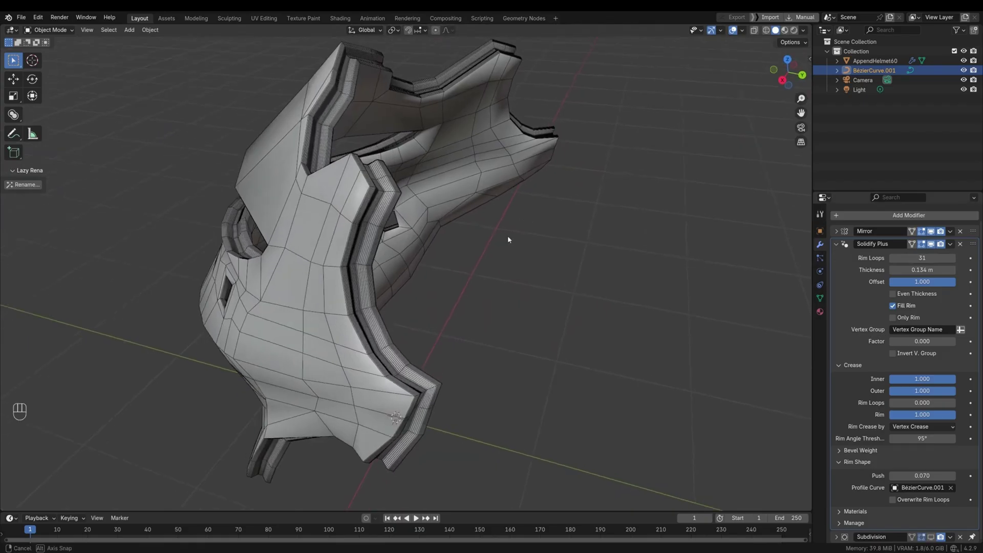
pyautogui.moveTo(509, 239); pyautogui.dragTo(663, 336, button='middle')
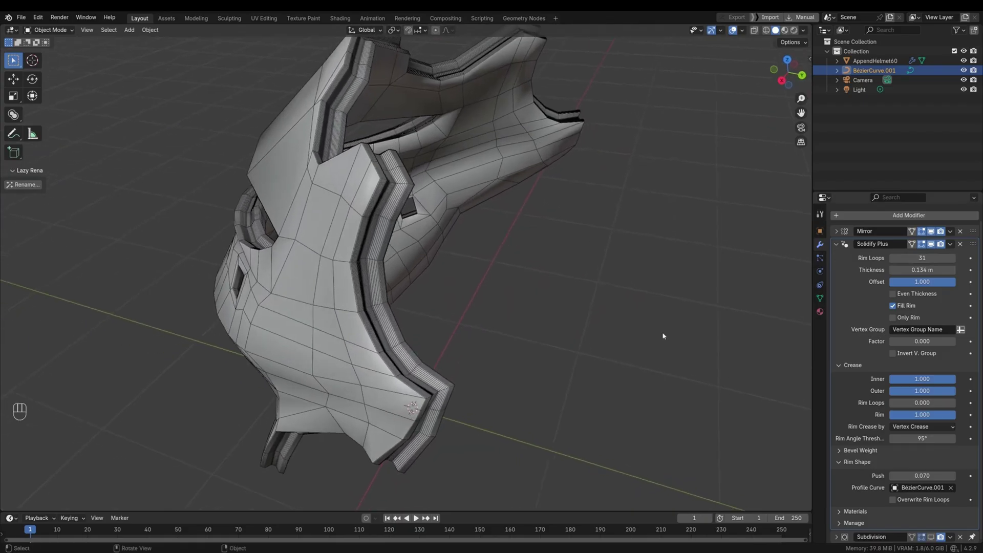
pyautogui.click(894, 500)
pyautogui.moveTo(333, 287); pyautogui.dragTo(257, 343, button='middle')
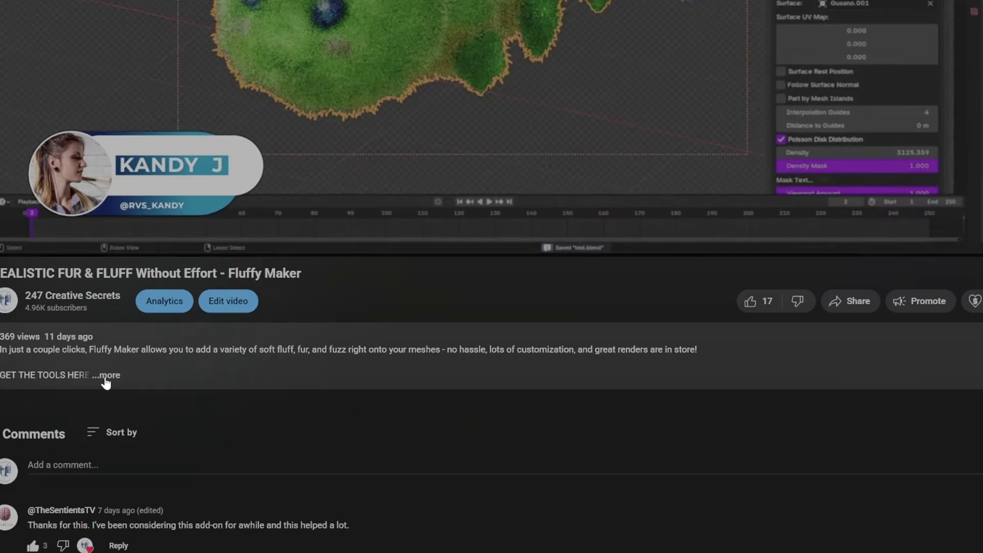
# Step: Enable the helmet's Subdivision modifier in the viewport
pyautogui.click(135, 383)
pyautogui.scroll(-1, 188, 383)
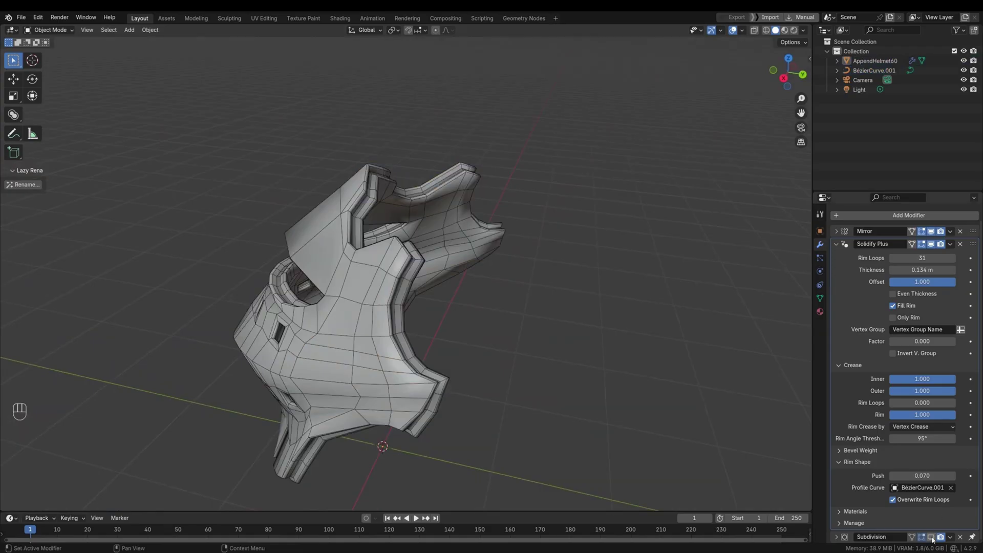
pyautogui.click(931, 538)
pyautogui.scroll(2, 363, 360)
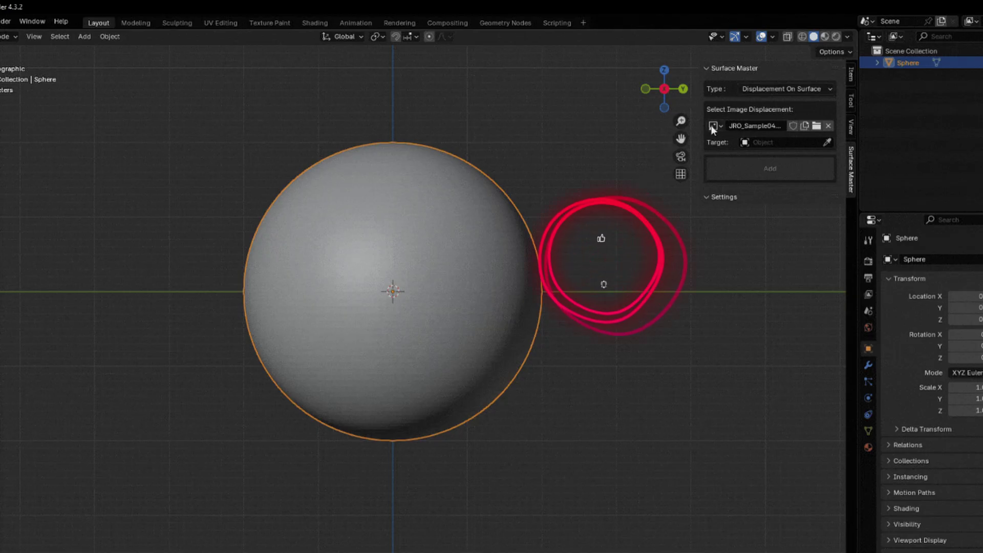
# Step: Pick a displacement image and raise the sphere's Subdivide from 3 to 4
pyautogui.click(713, 127)
pyautogui.click(740, 144)
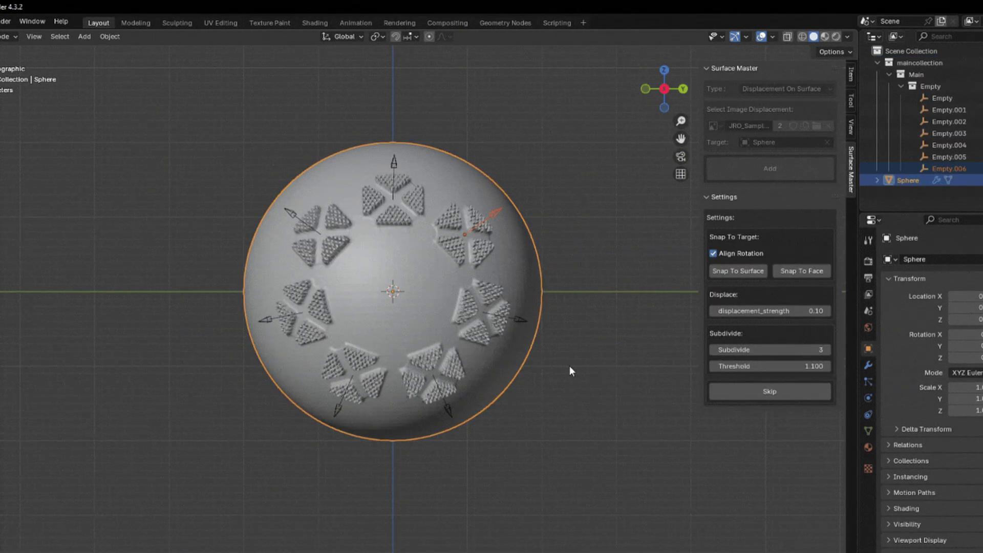
pyautogui.scroll(5, 555, 345)
pyautogui.click(828, 350)
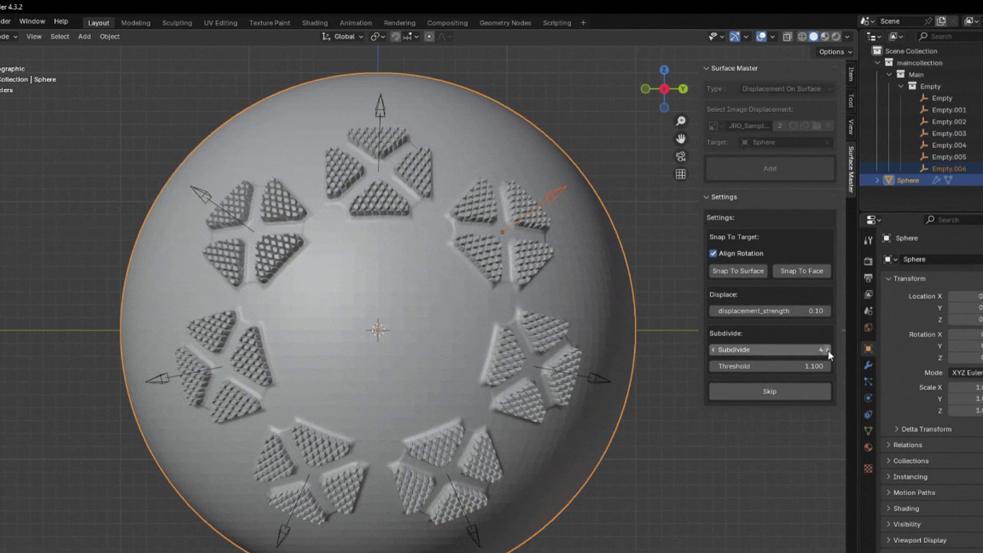